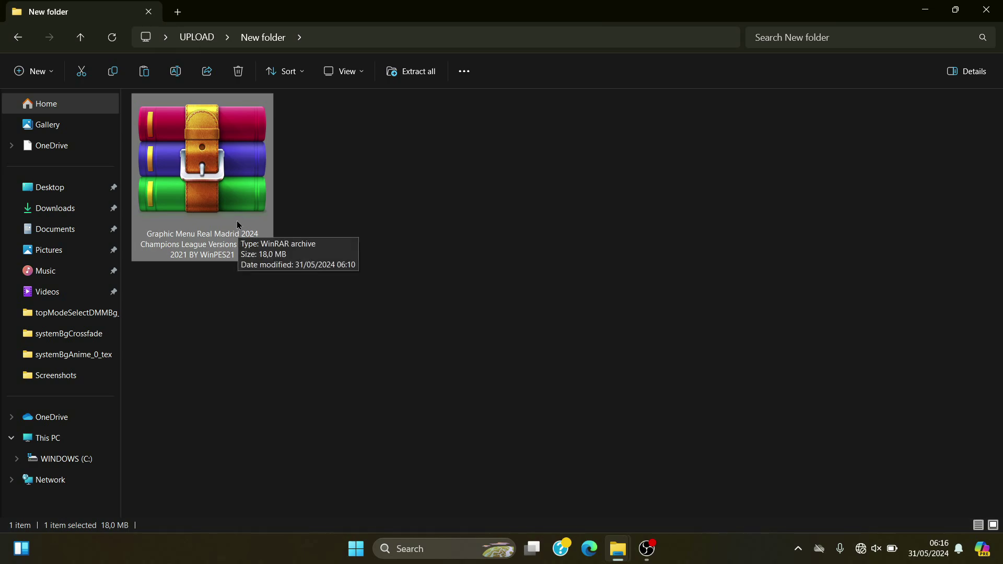
Extract the Graphic Menu Real Madrid 2024 archive with WinRAR into its default destination folder, entering the archive password
right_click(225, 185)
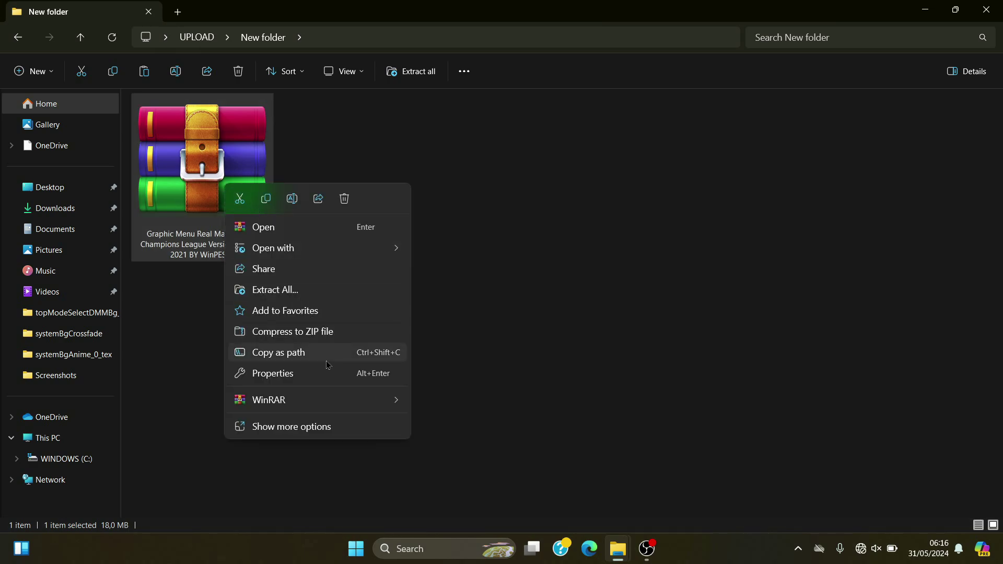
mouse_move(364, 404)
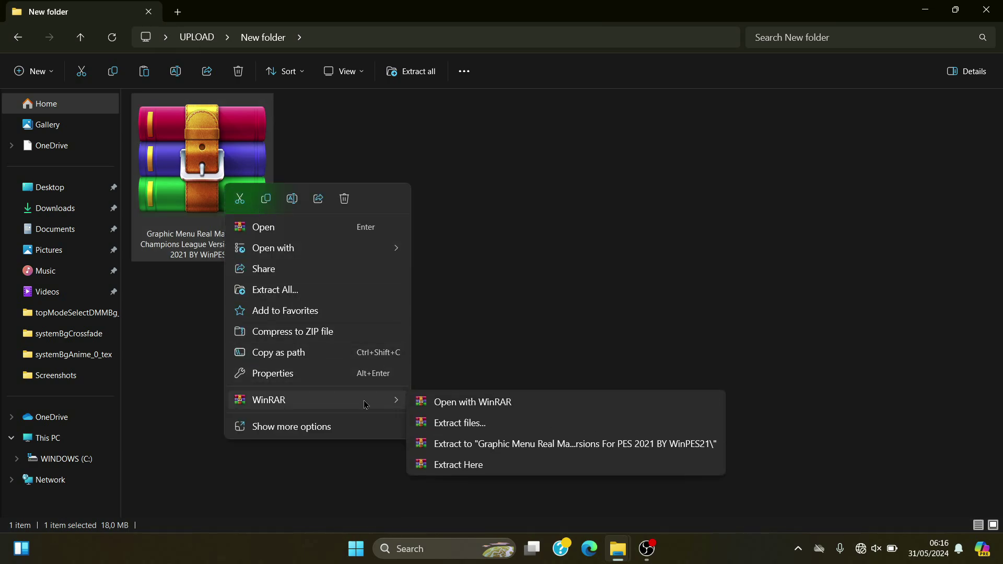
left_click(475, 429)
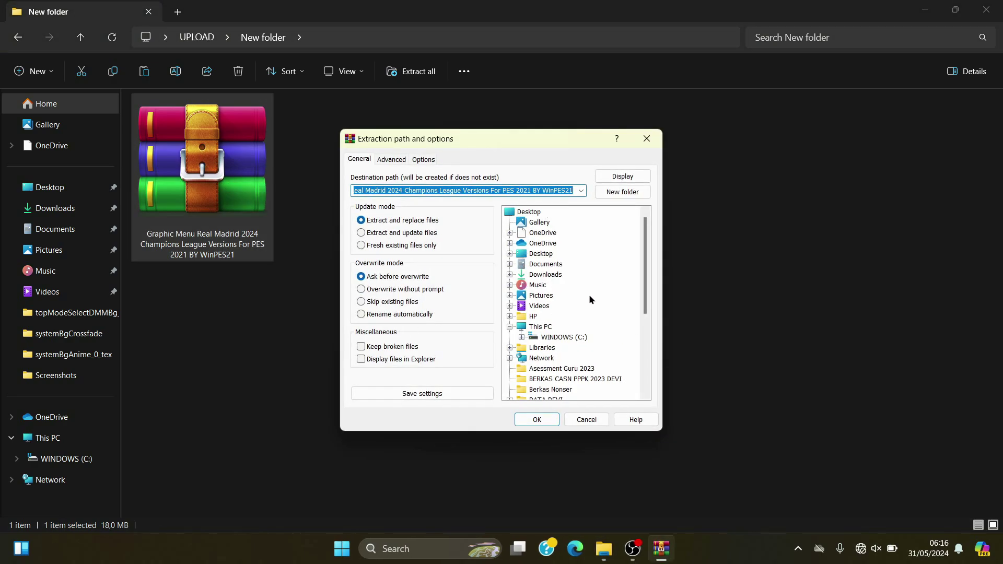
left_click(538, 421)
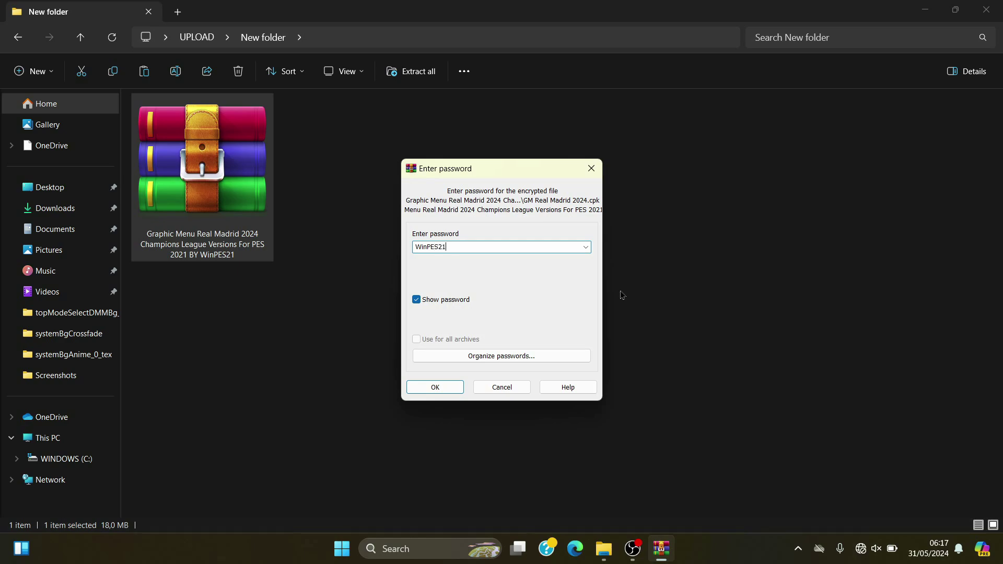
left_click(427, 389)
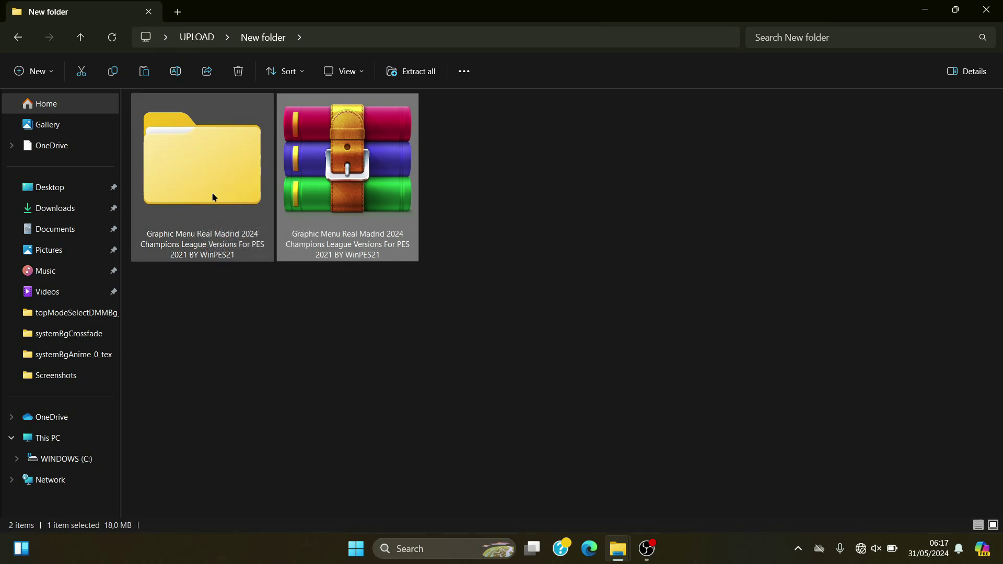
Open the extracted folder and its nested subfolder, and display GM Real Madrid 2024.cpk with extra large icons
double_click(206, 180)
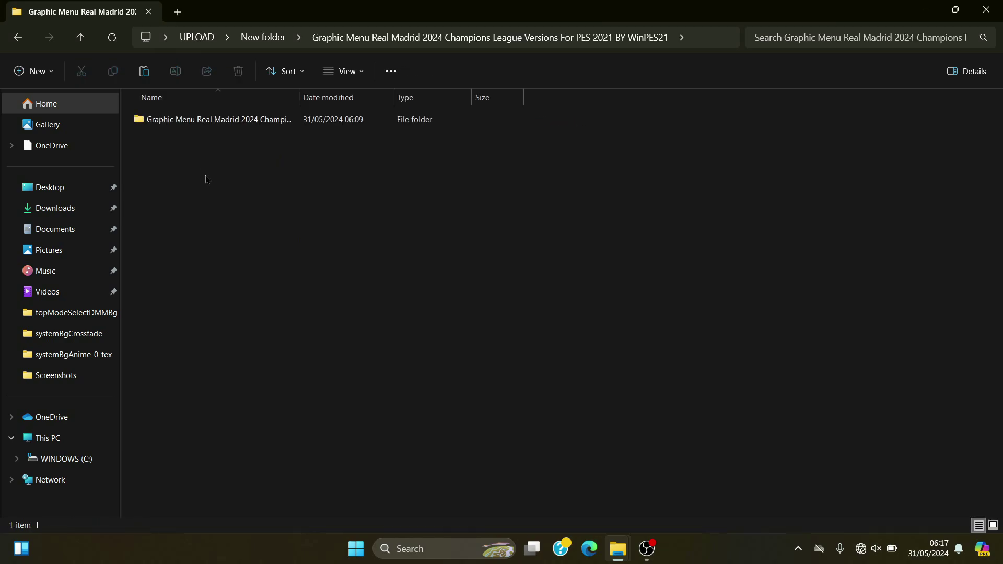
double_click(240, 121)
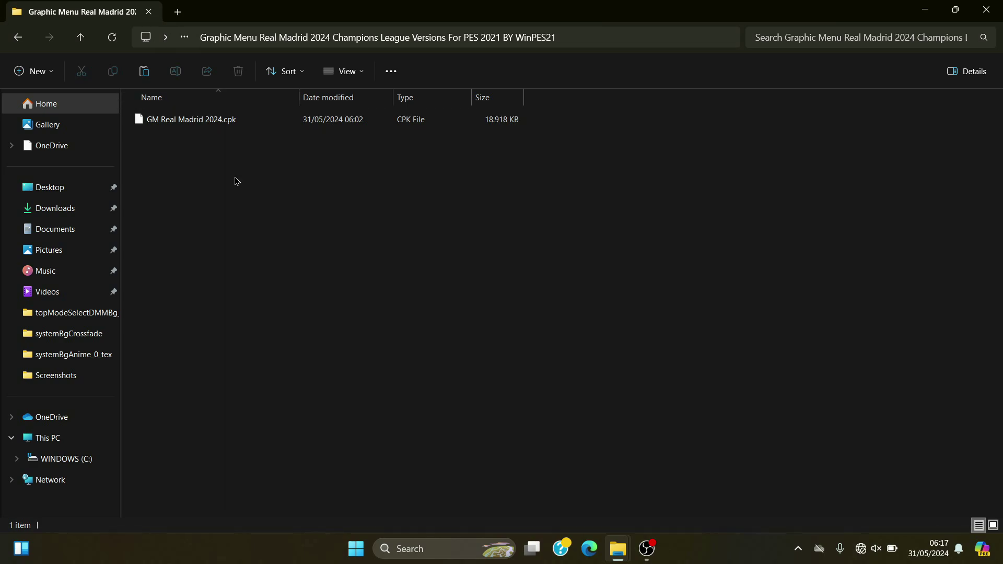
left_click(191, 127)
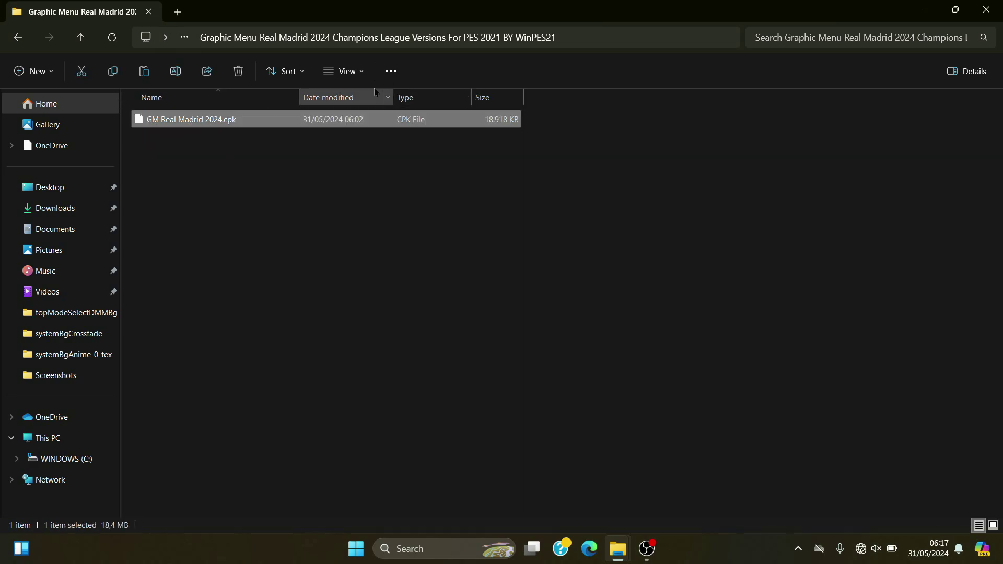
left_click(356, 79)
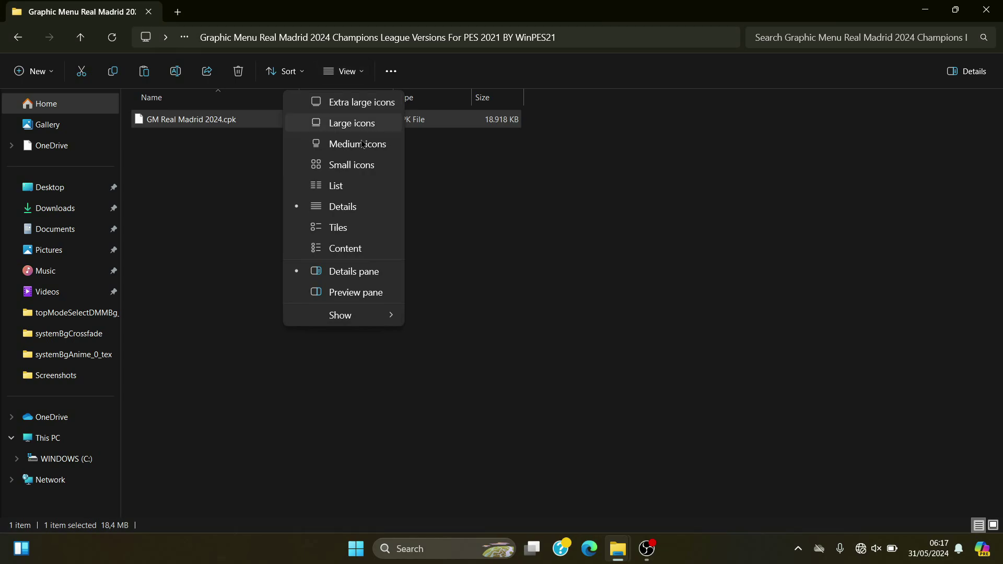
left_click(359, 125)
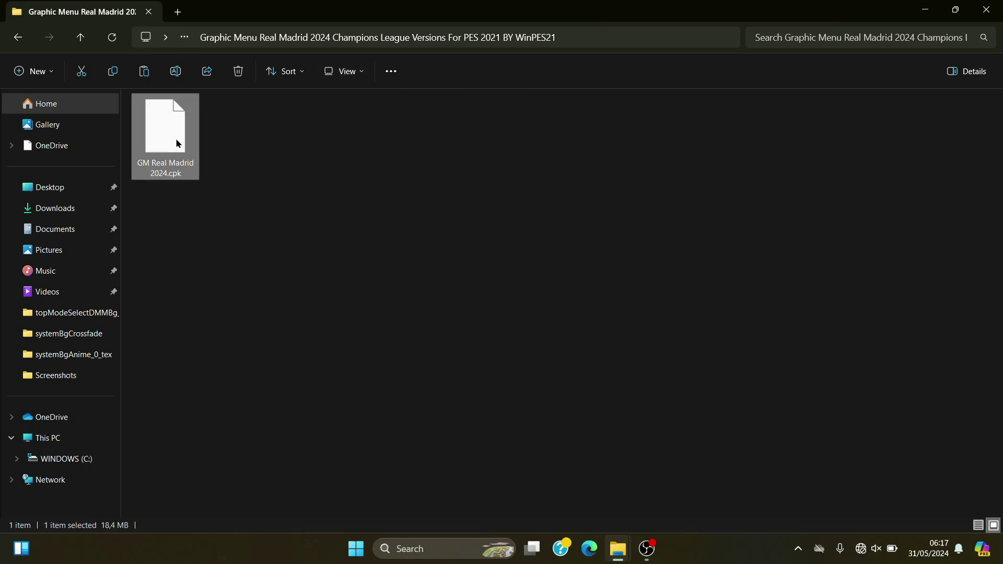
left_click(344, 71)
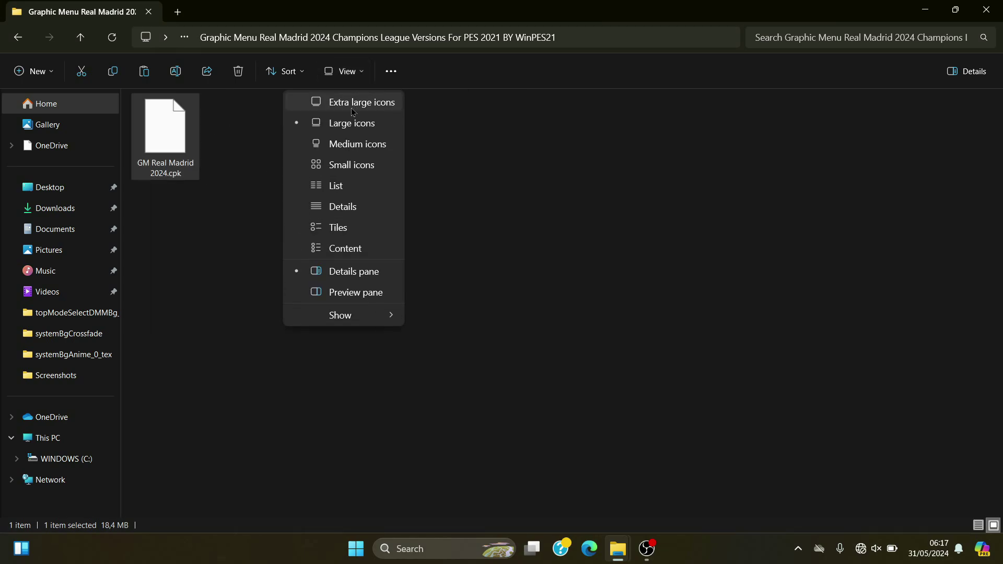
left_click(354, 105)
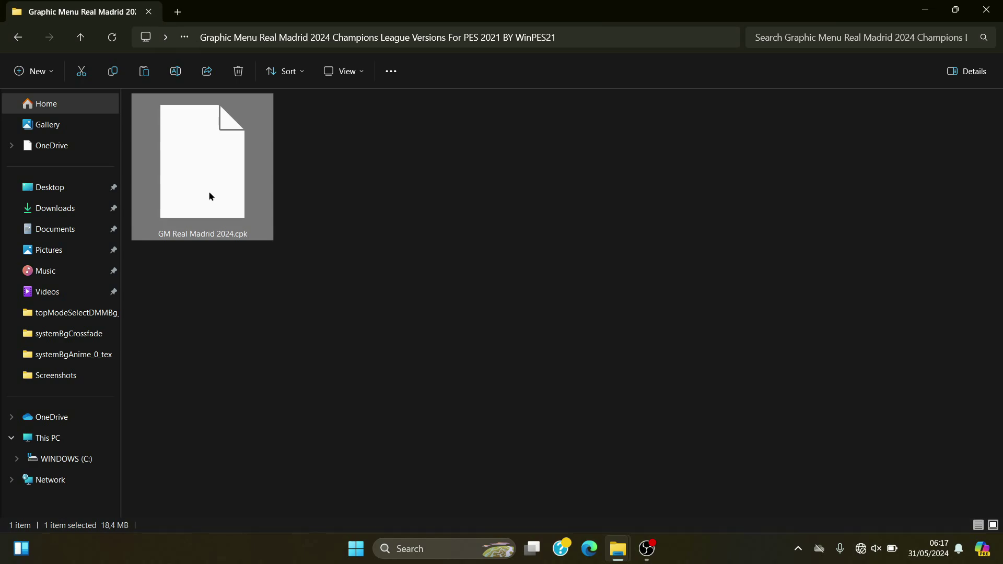
Copy GM Real Madrid 2024.cpk and open the WINDOWS (C:) drive in a new tab
right_click(220, 173)
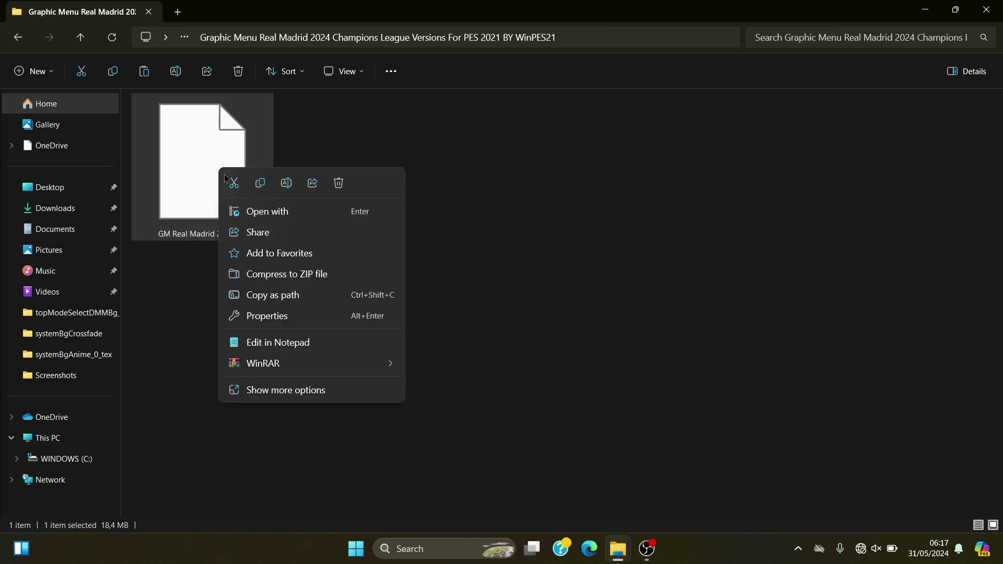
left_click(260, 184)
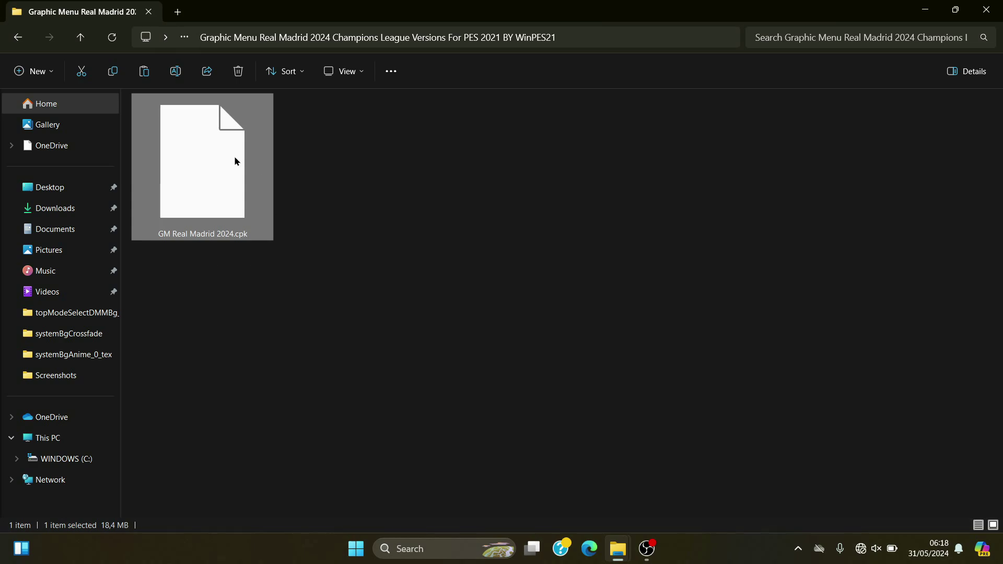
right_click(82, 464)
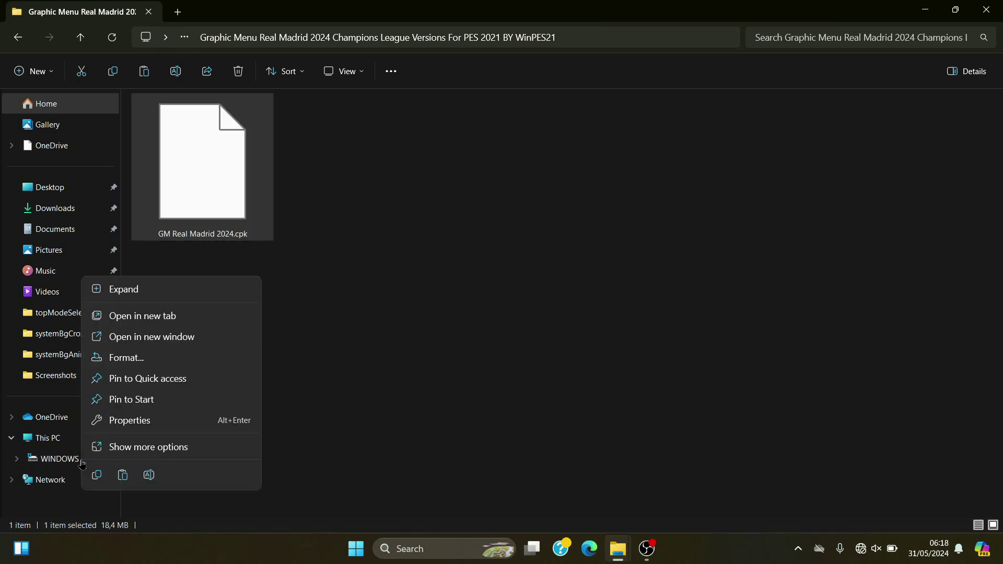
left_click(177, 317)
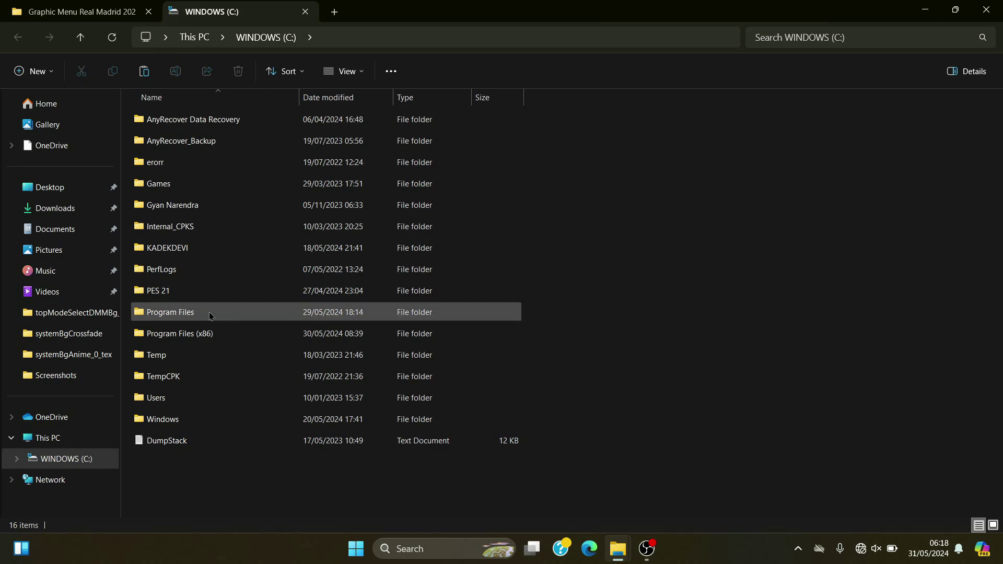
Open the download folder inside the PES 21 game folder on drive C
mouse_move(175, 294)
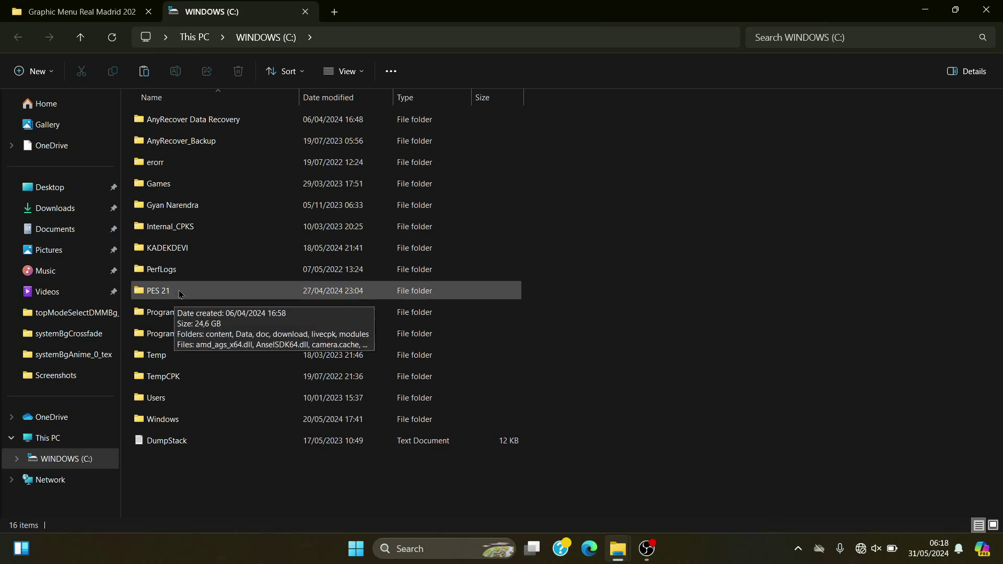
double_click(180, 294)
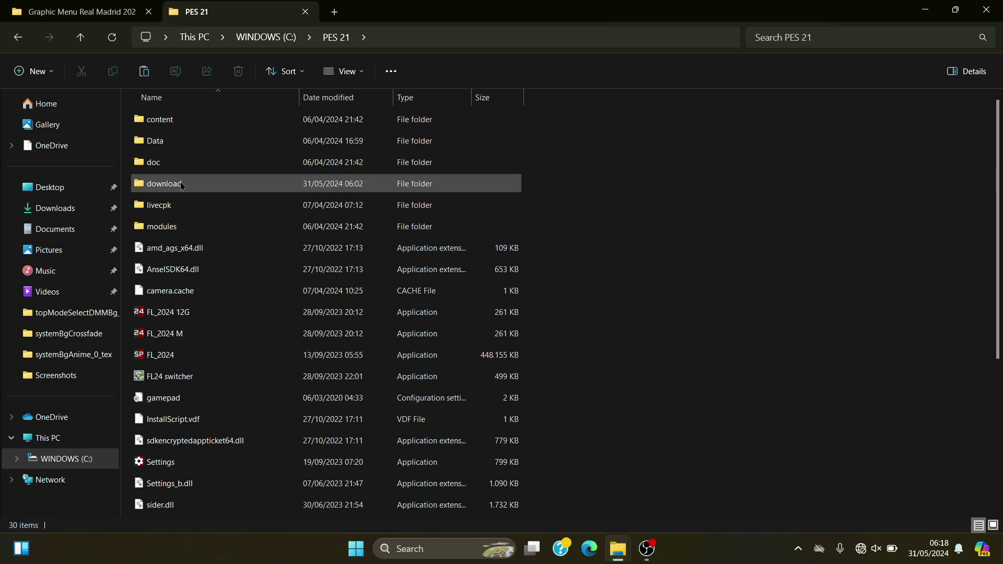
left_click_drag(606, 298, 379, 365)
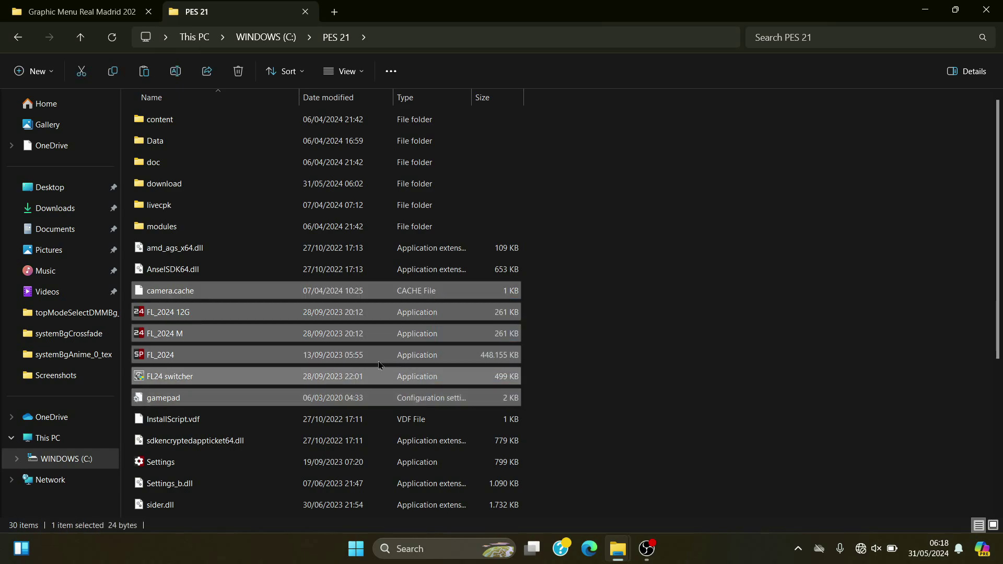
left_click(174, 191)
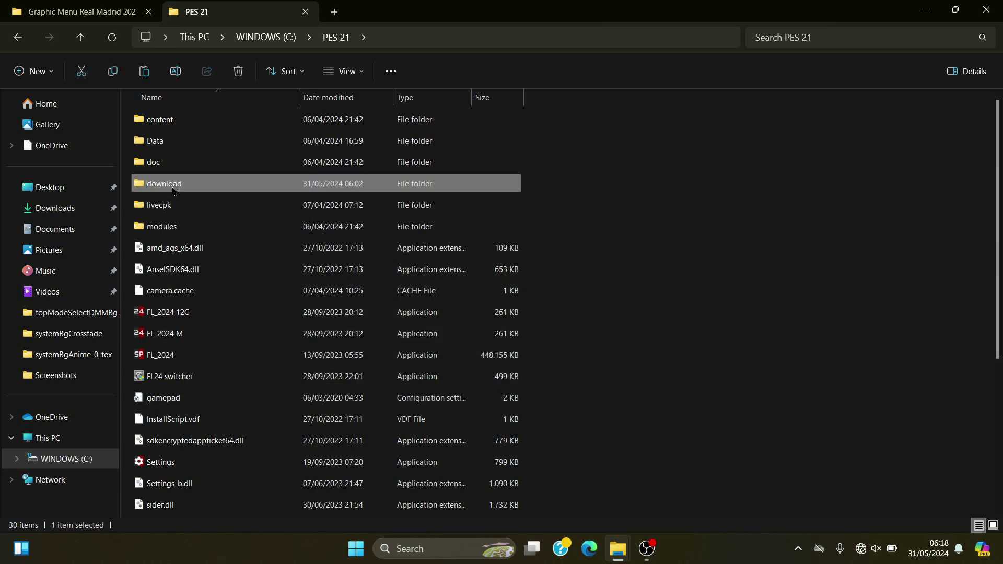
double_click(187, 187)
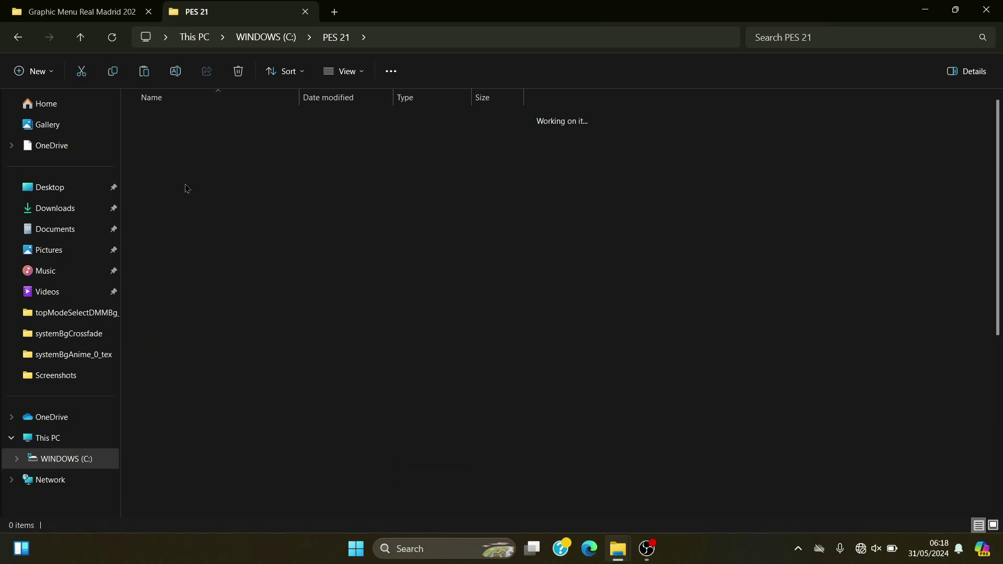
left_click(194, 269)
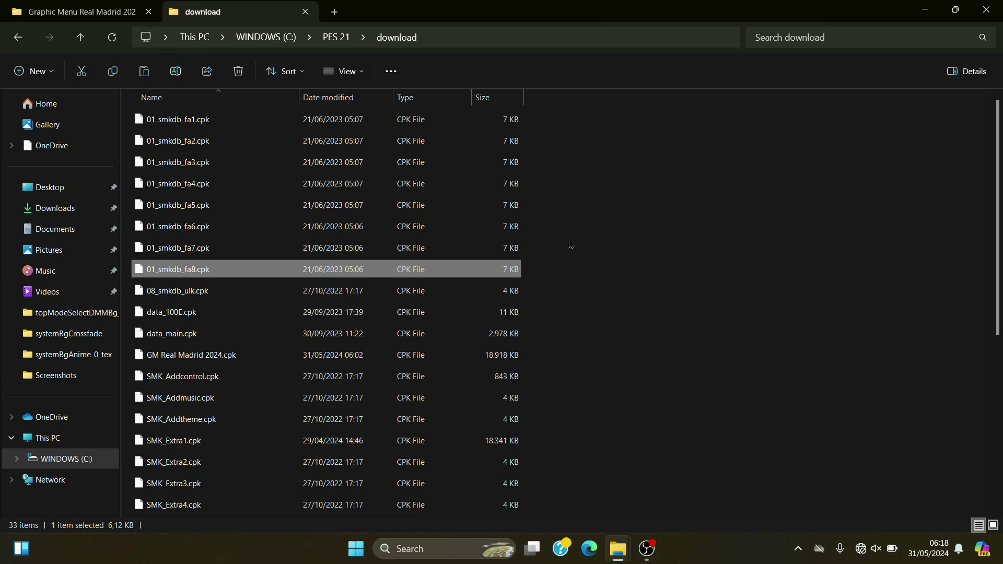
Paste GM Real Madrid 2024.cpk into the download folder, replacing the existing file there
left_click(599, 236)
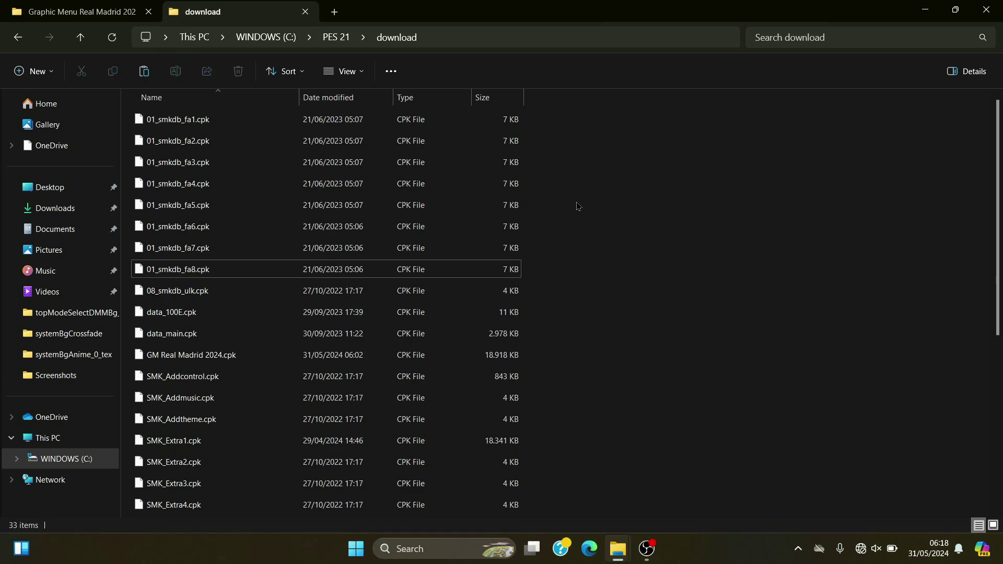
right_click(577, 205)
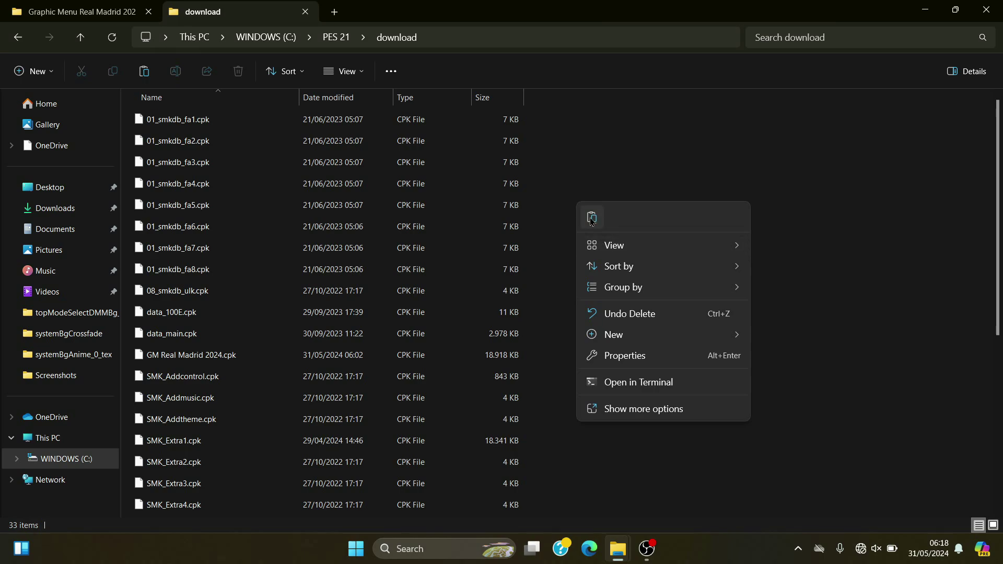
left_click(592, 218)
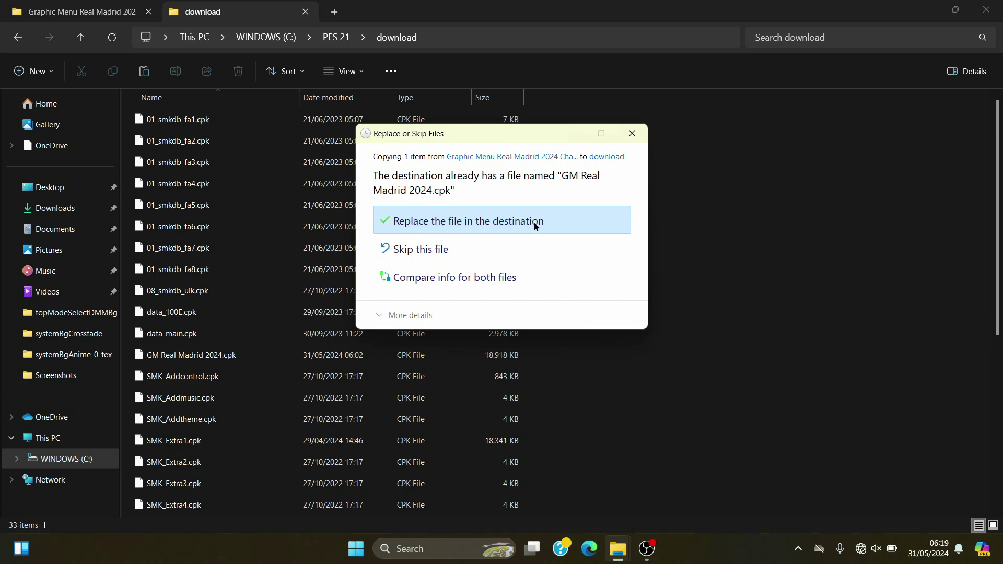
left_click(513, 225)
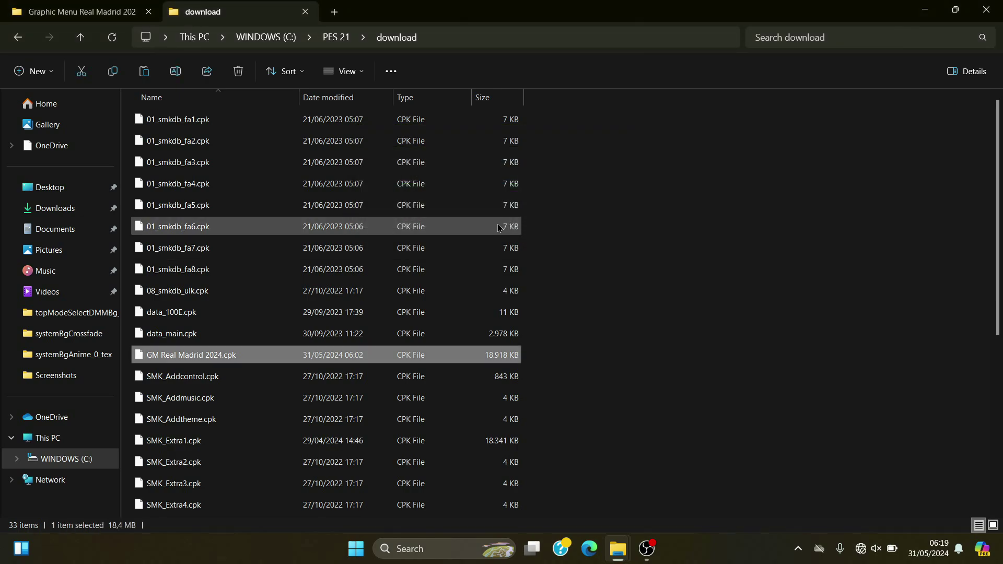
scroll(243, 356, "down", 1)
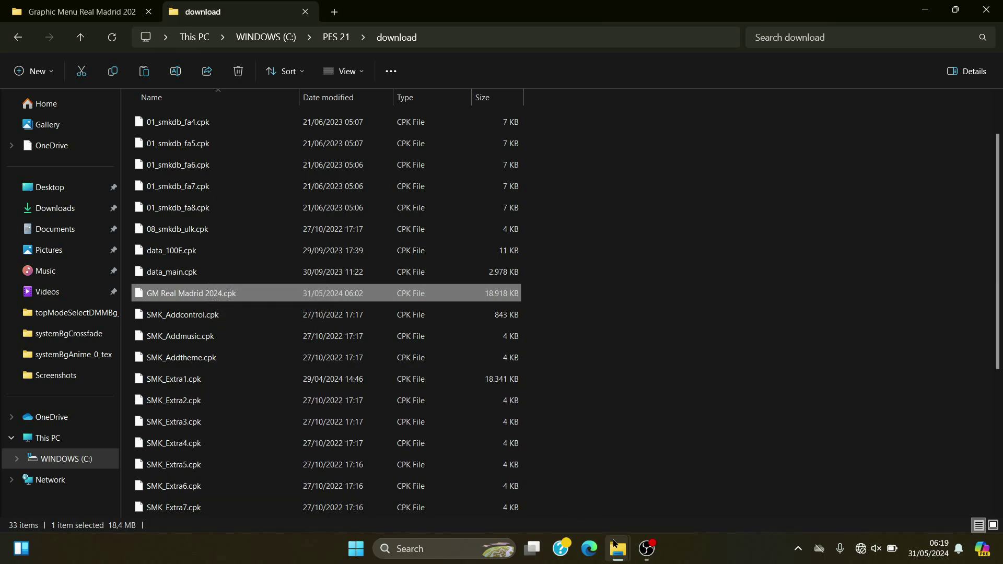
Switch to the DpFileList Generator v1.3 folder window and launch eFootball PES 2021 Mod Manager
mouse_move(617, 547)
left_click(613, 482)
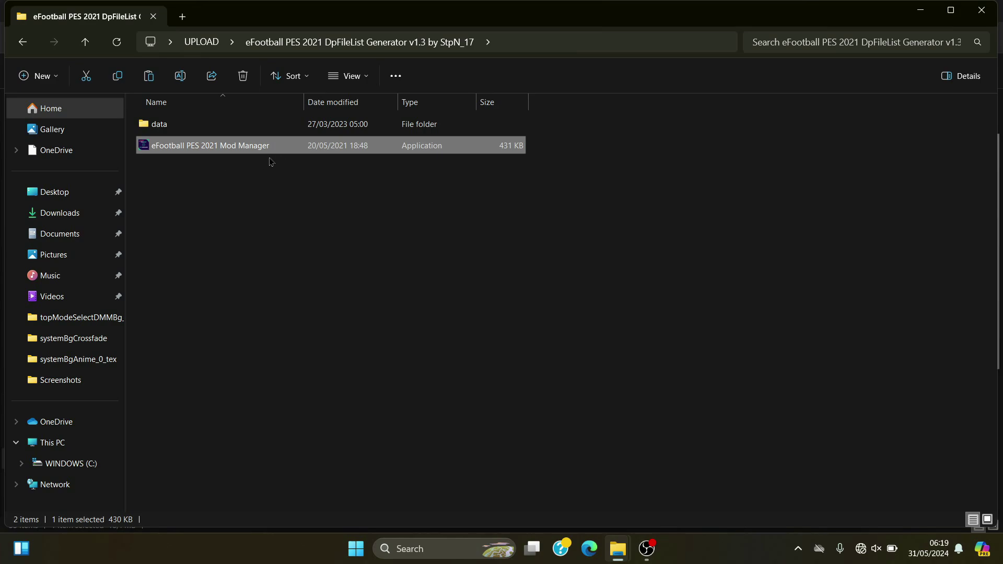
double_click(237, 146)
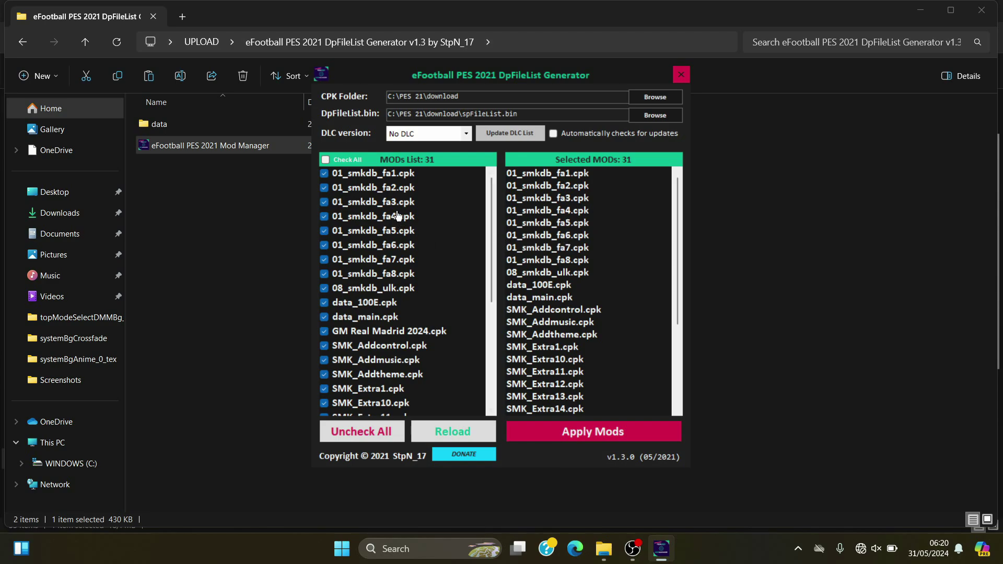
Set the DpFileList.bin path to spFileList.bin in the PES 21 download folder
left_click(659, 121)
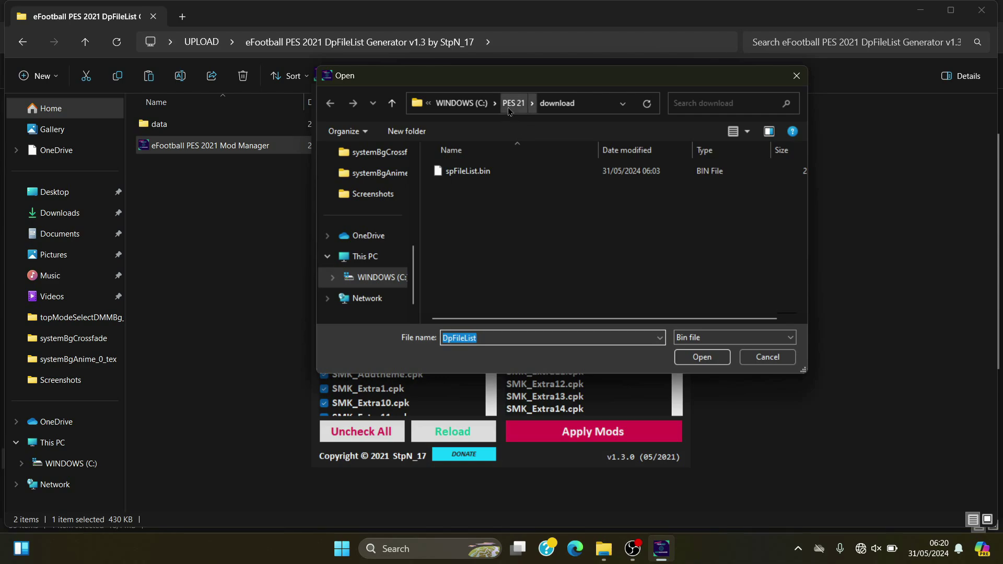
left_click(511, 104)
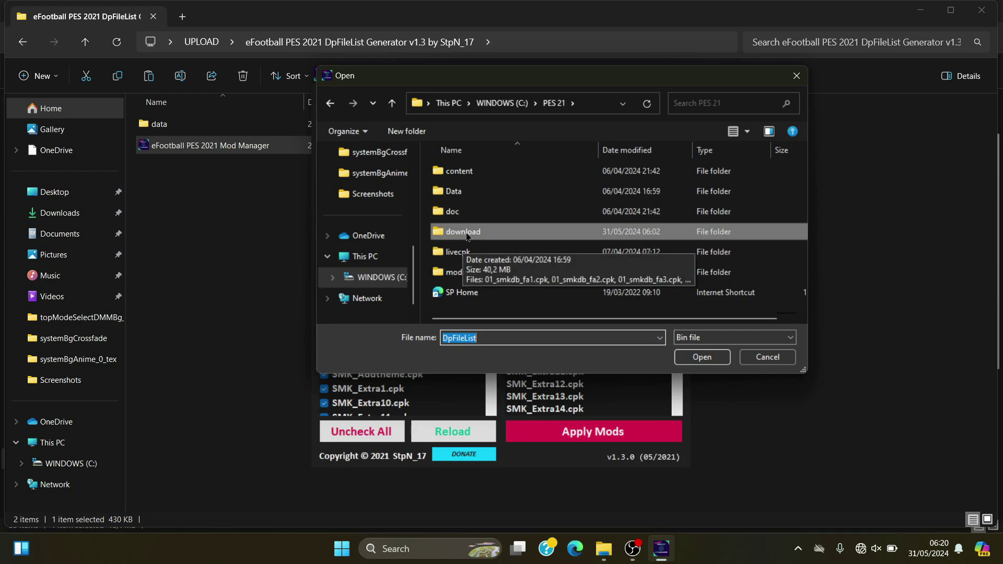
double_click(463, 232)
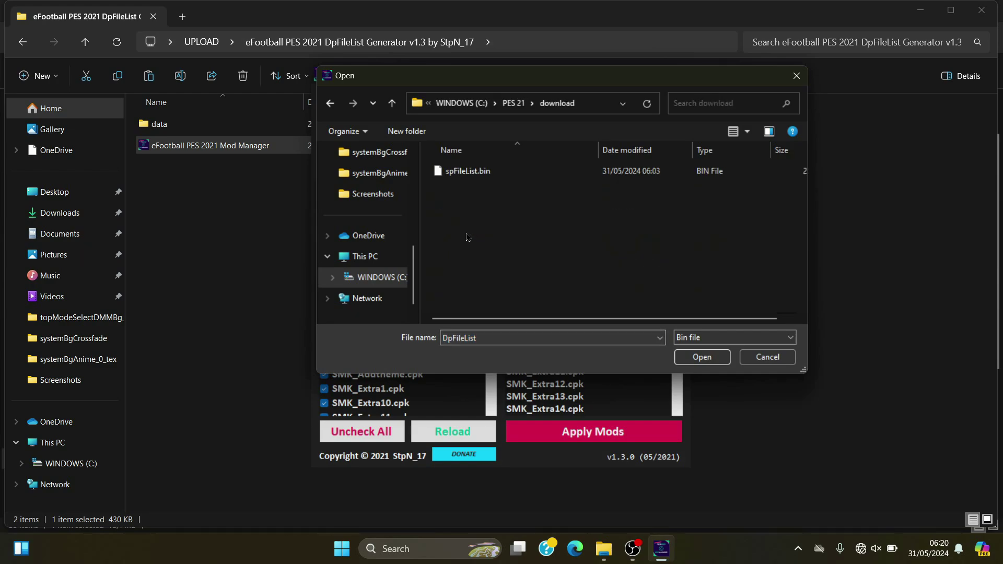
left_click(486, 177)
left_click(685, 351)
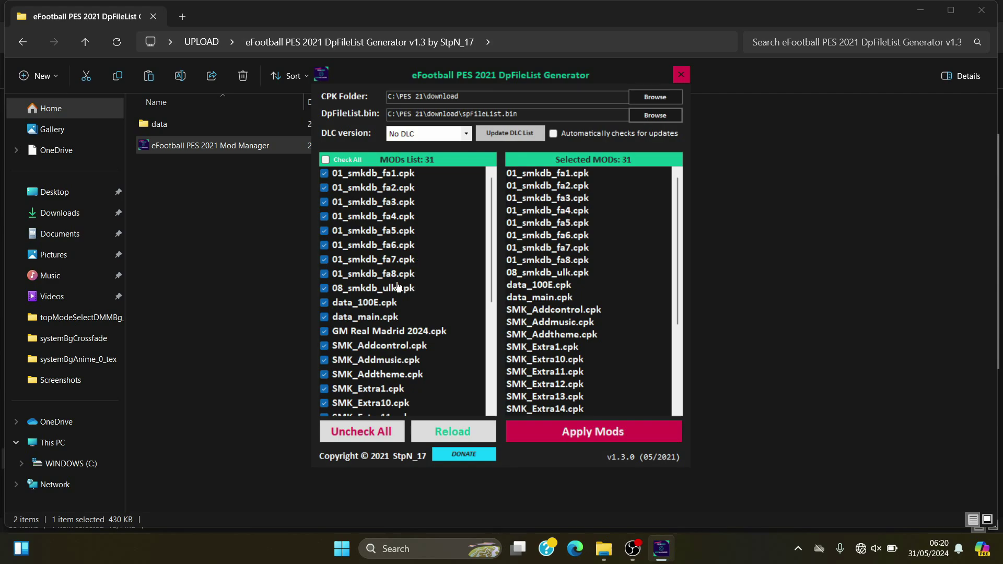
Deselect every mod in the MODs list and check all of them again
scroll(393, 235, "down", 4)
scroll(390, 245, "down", 1)
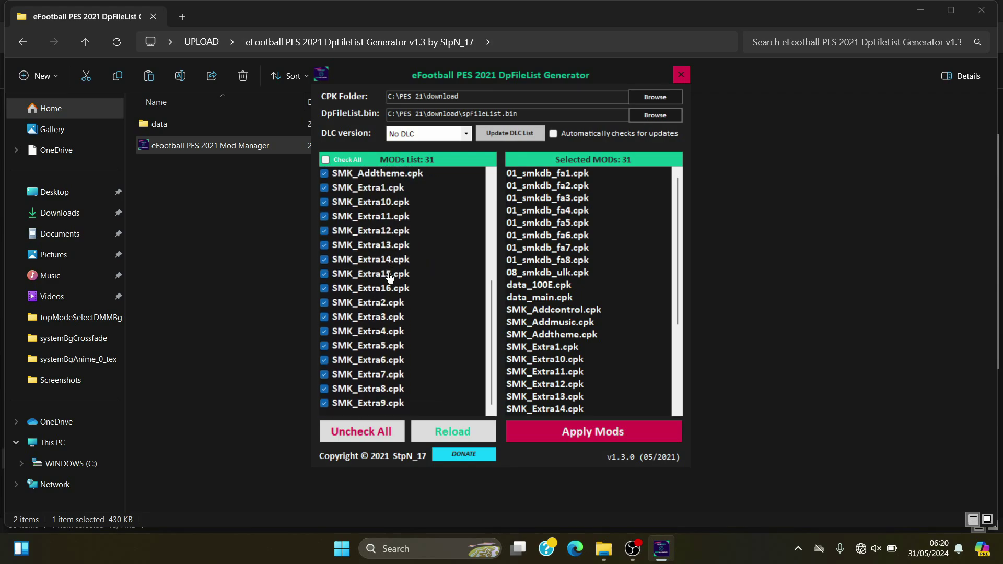
scroll(389, 271, "up", 5)
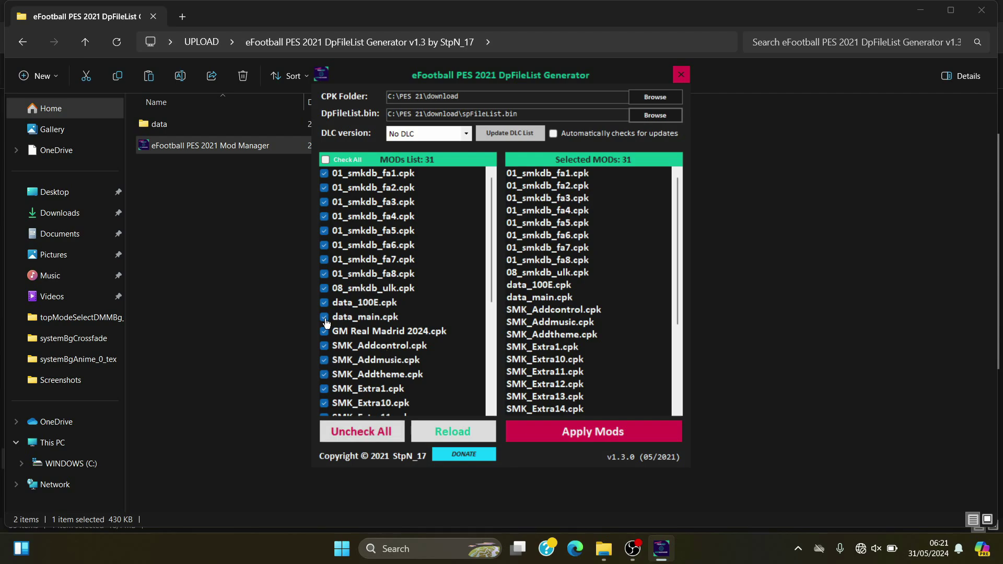
left_click(361, 431)
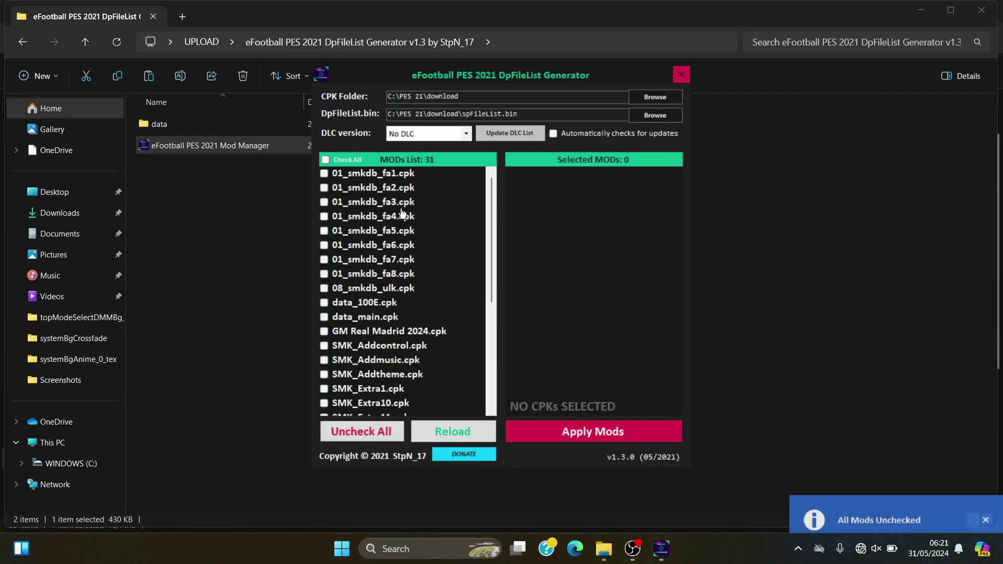
scroll(397, 262, "down", 3)
scroll(395, 265, "up", 3)
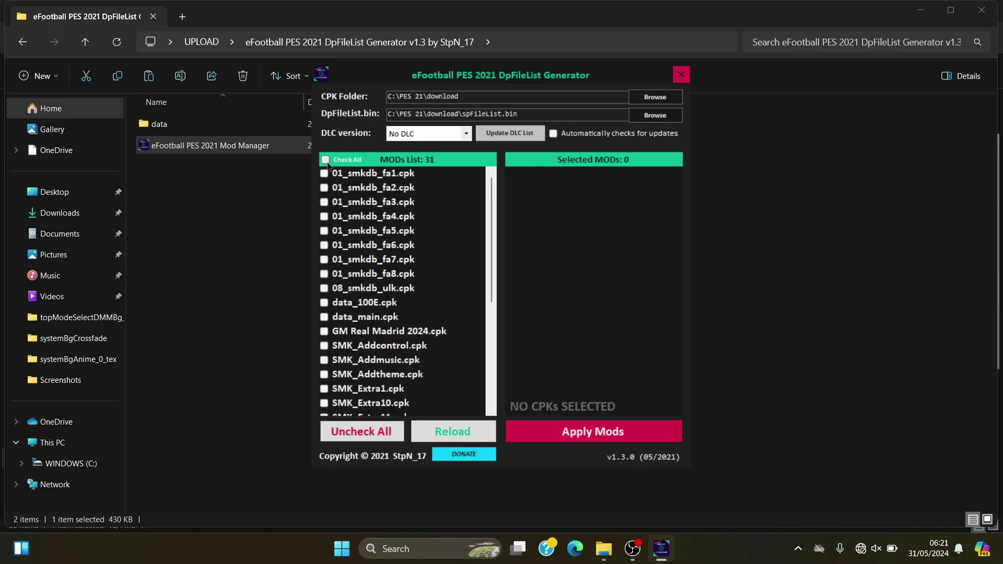
left_click(325, 161)
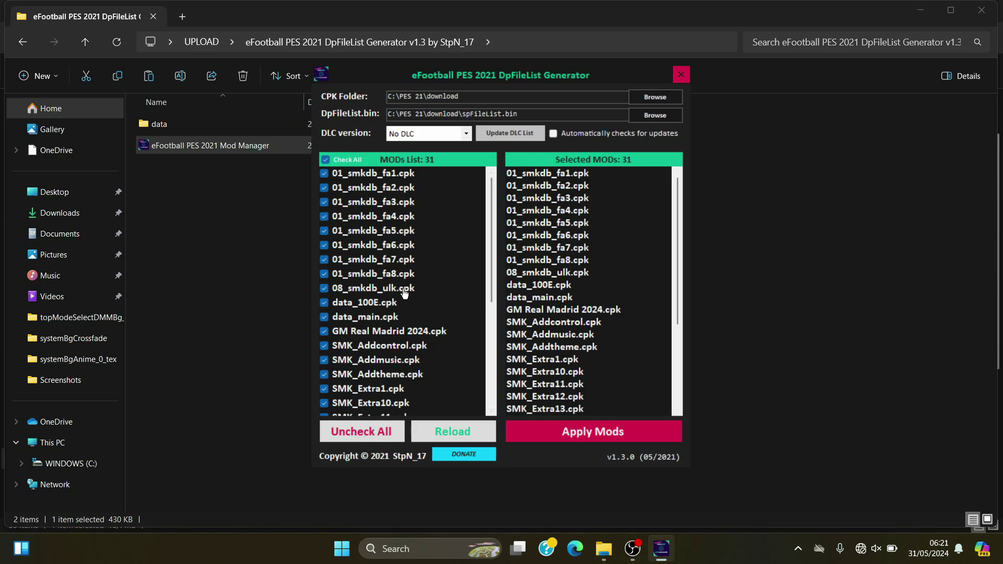
Uncheck GM Real Madrid 2024.cpk and check it again to place it at the end of the Selected MODs list
scroll(555, 288, "down", 2)
scroll(555, 286, "down", 4)
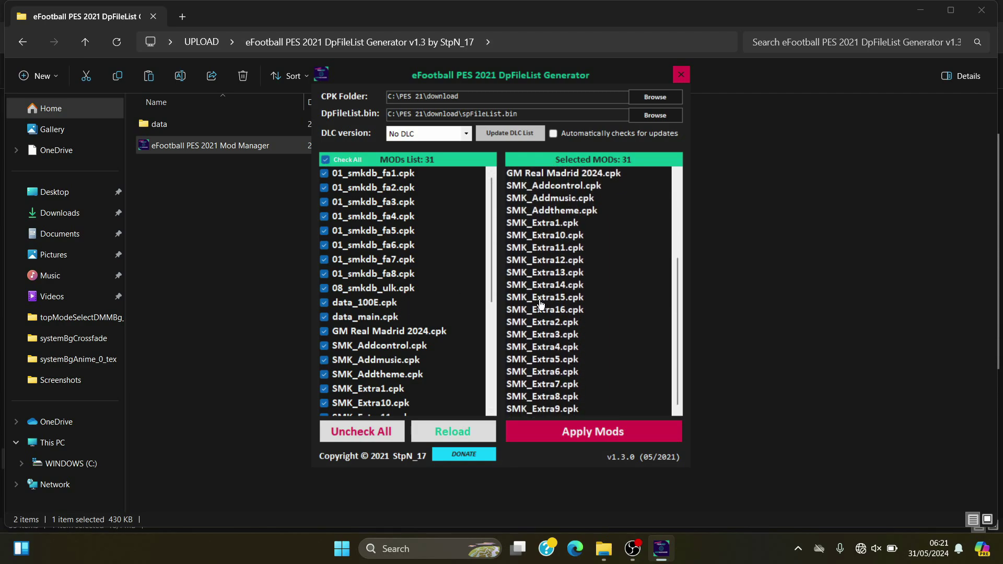
scroll(555, 297, "up", 4)
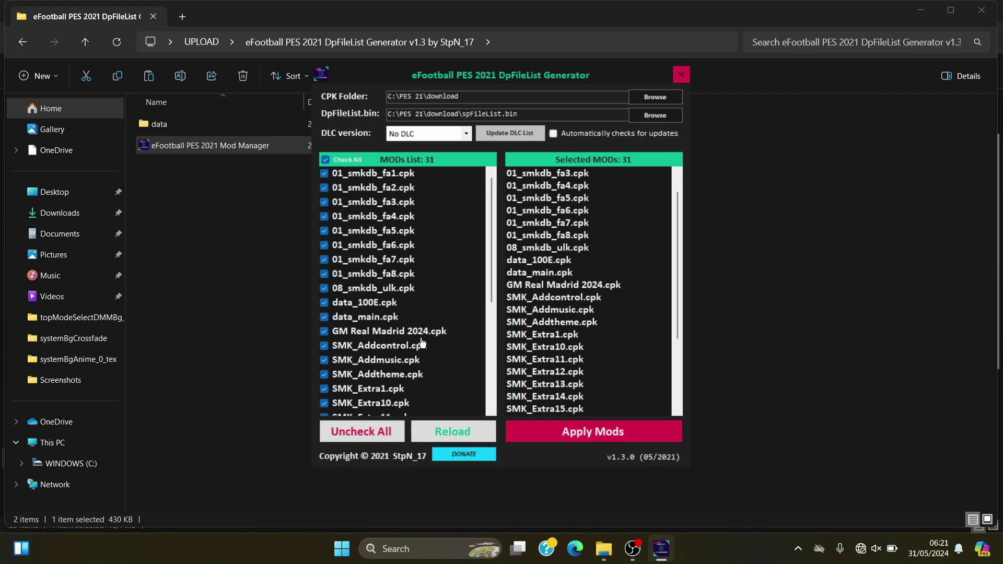
left_click(554, 287)
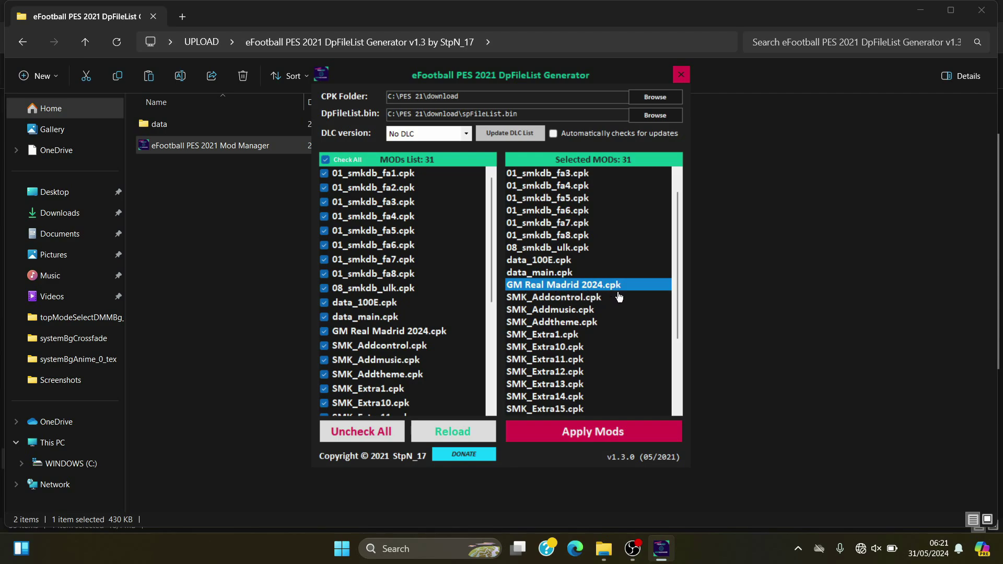
left_click(328, 335)
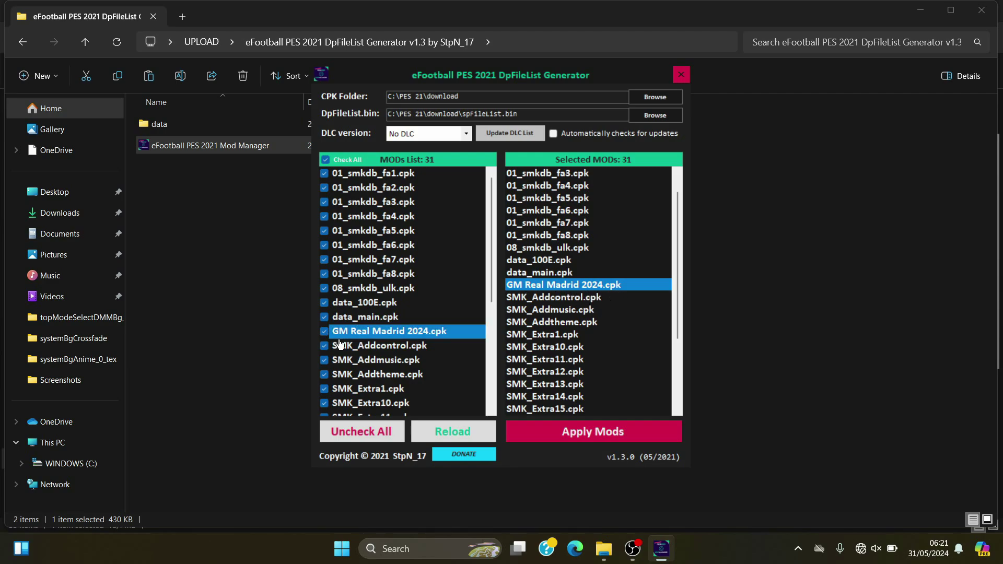
left_click(323, 333)
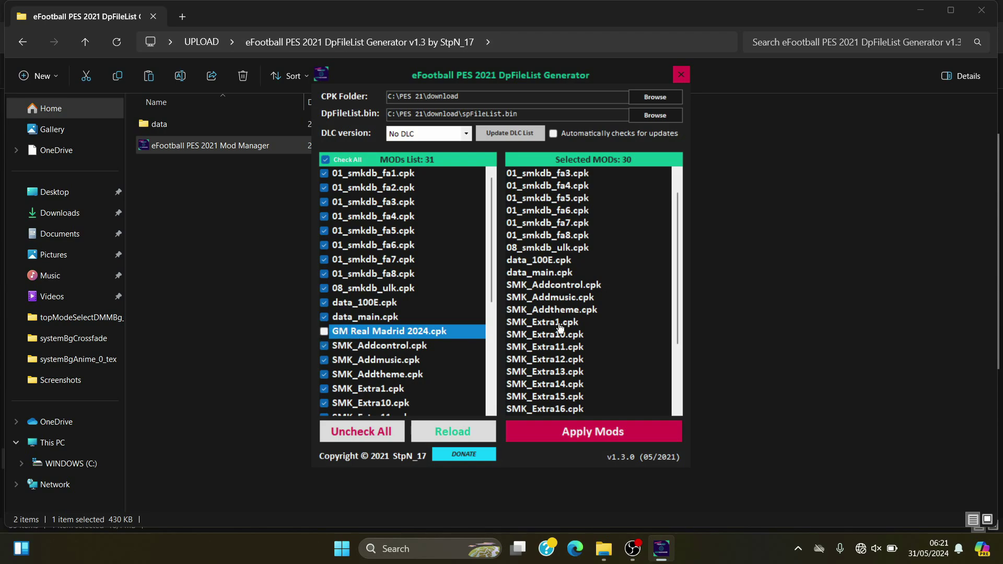
scroll(572, 329, "down", 3)
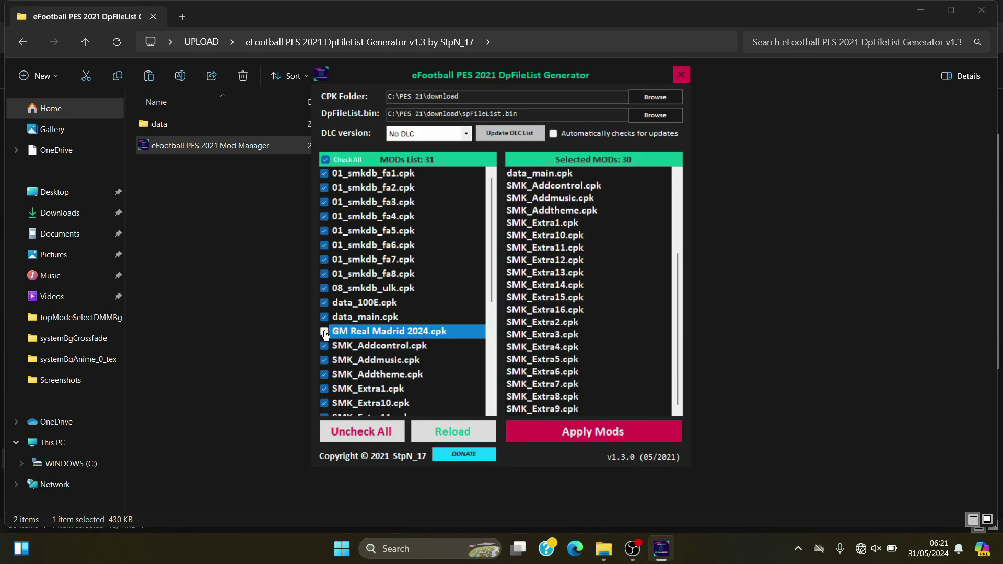
scroll(634, 358, "down", 1)
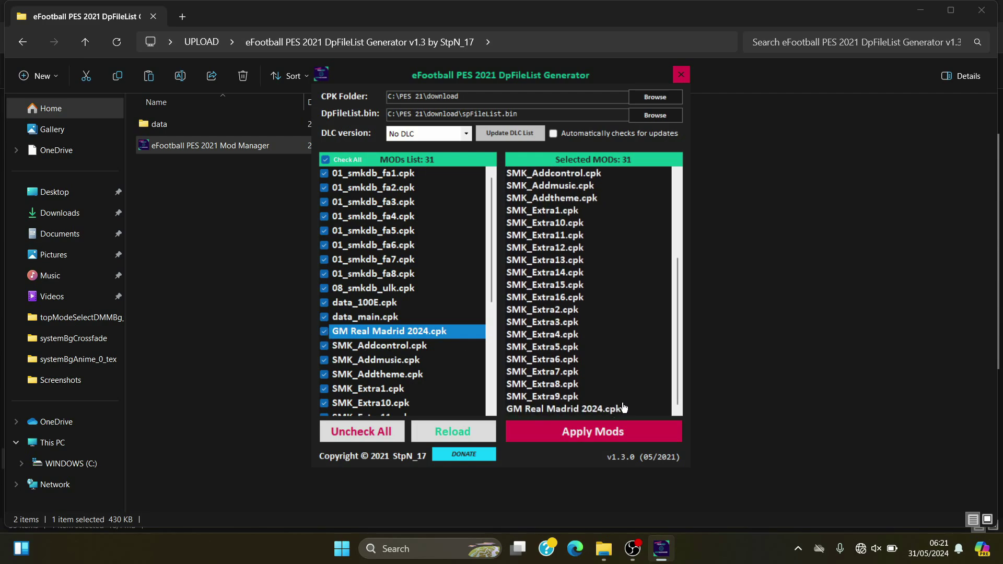
Apply the selected mods and close the DpFileList Generator
left_click(621, 433)
left_click(681, 75)
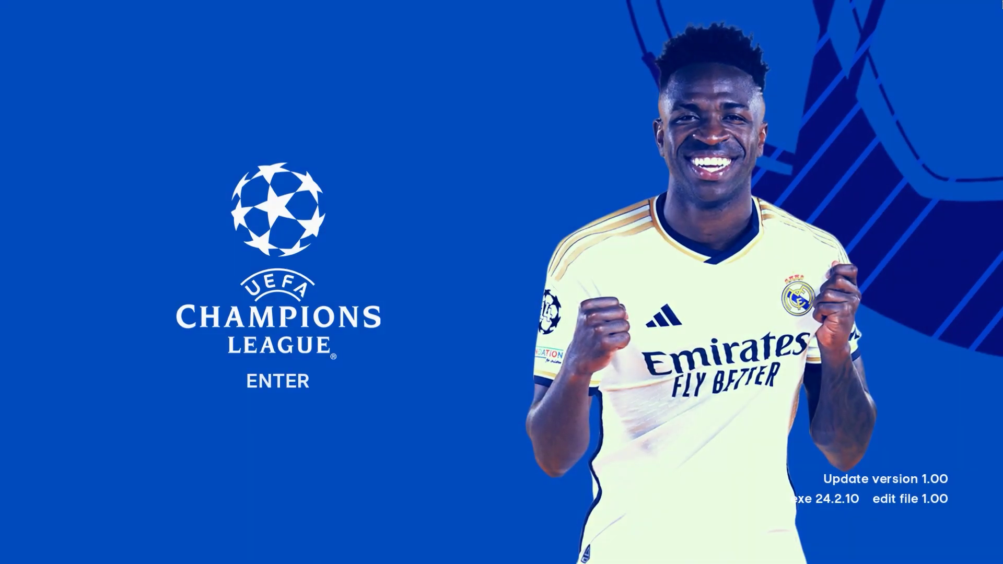
Enter the game's main menu from the title screen and view the Audio Controls, Gallery, Settings and Training backgrounds
key("Return")
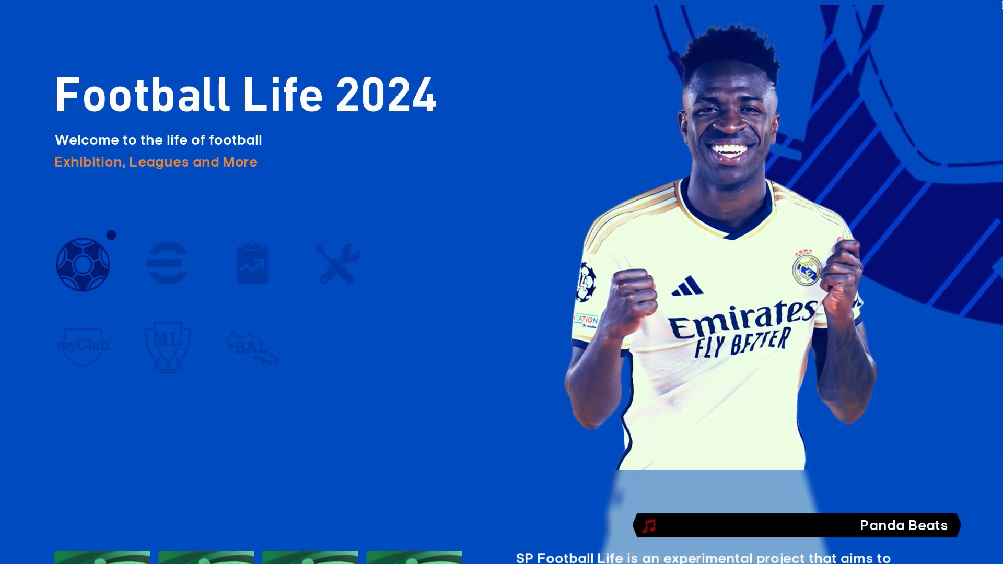
left_click(167, 263)
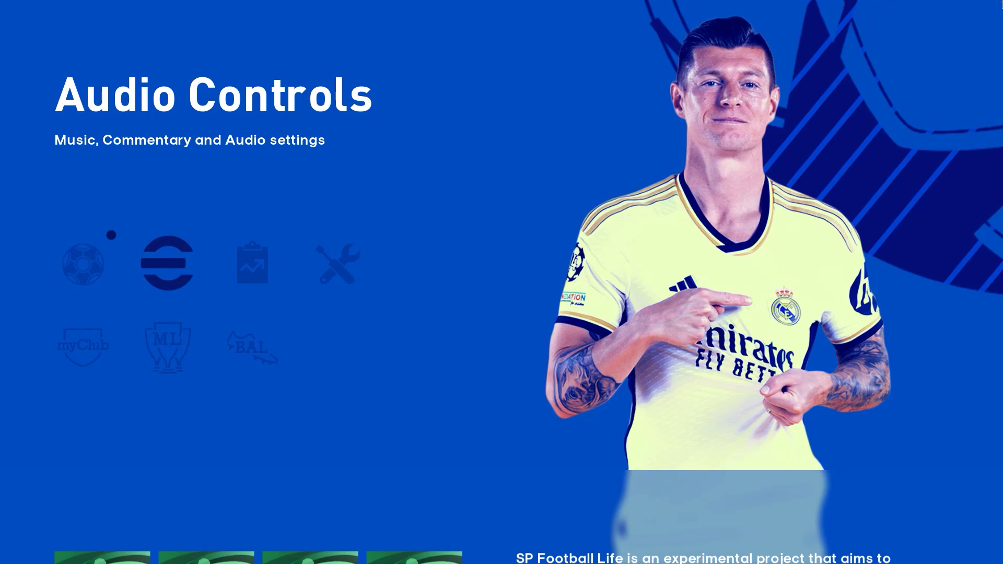
left_click(253, 262)
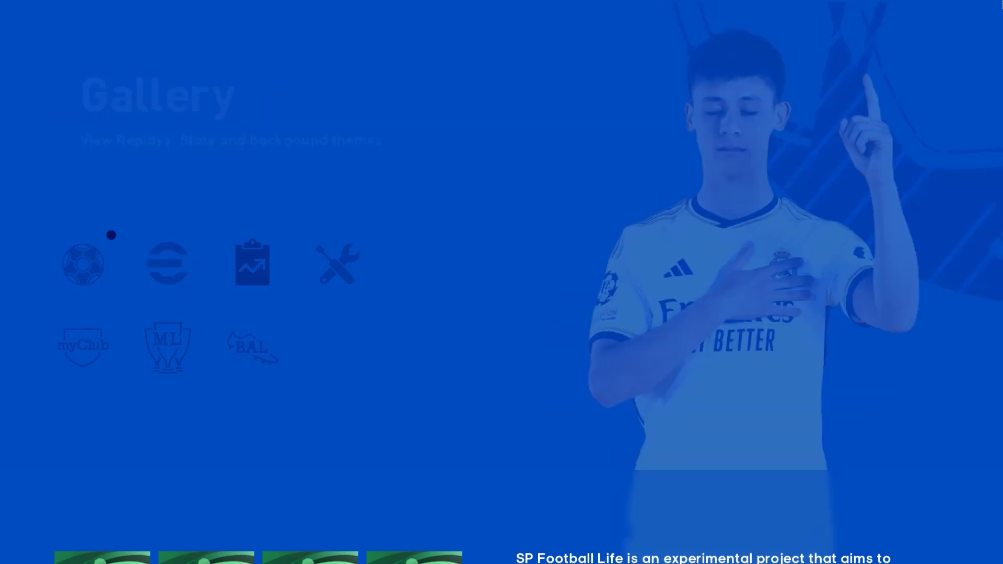
key("Right")
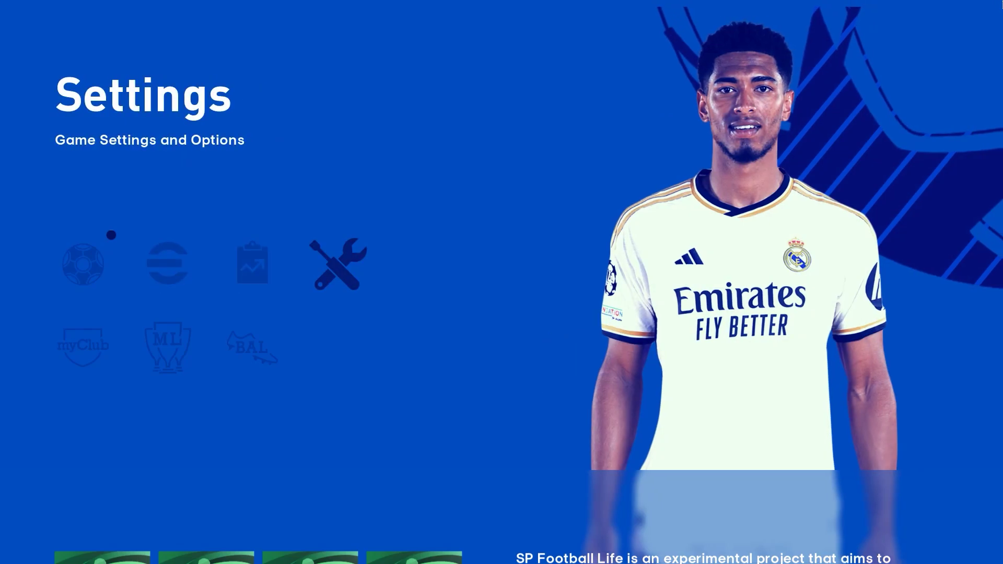
key("Down")
key("Left")
key("Left")
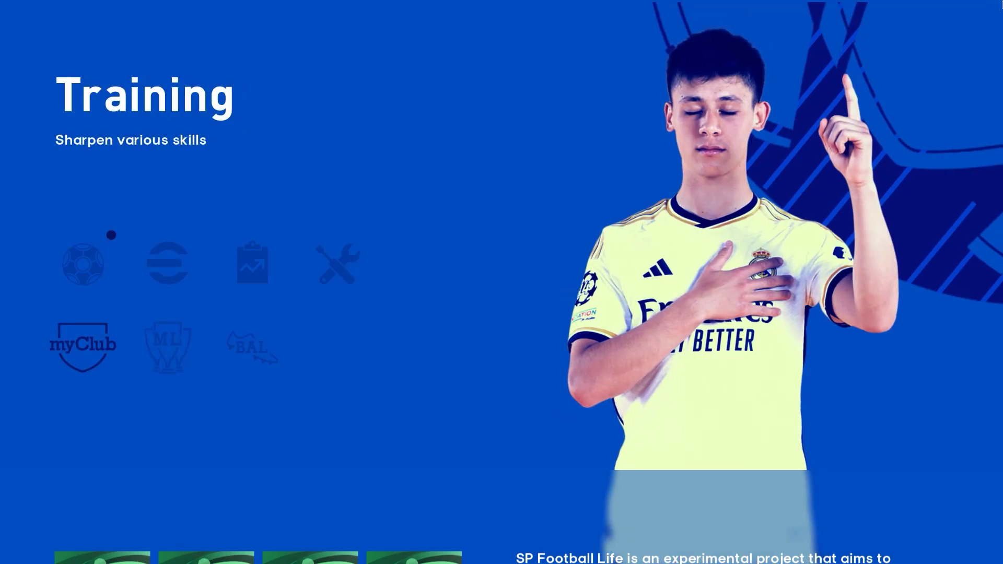
Examine the project information section beneath the main menu and the background of the Be a Legend entry
key("Down")
key("Up")
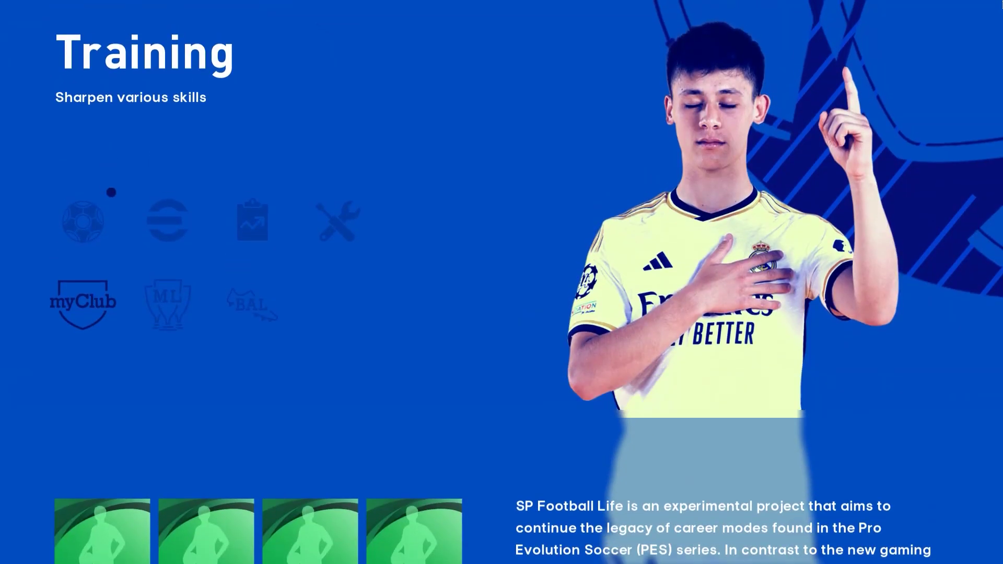
key("Right")
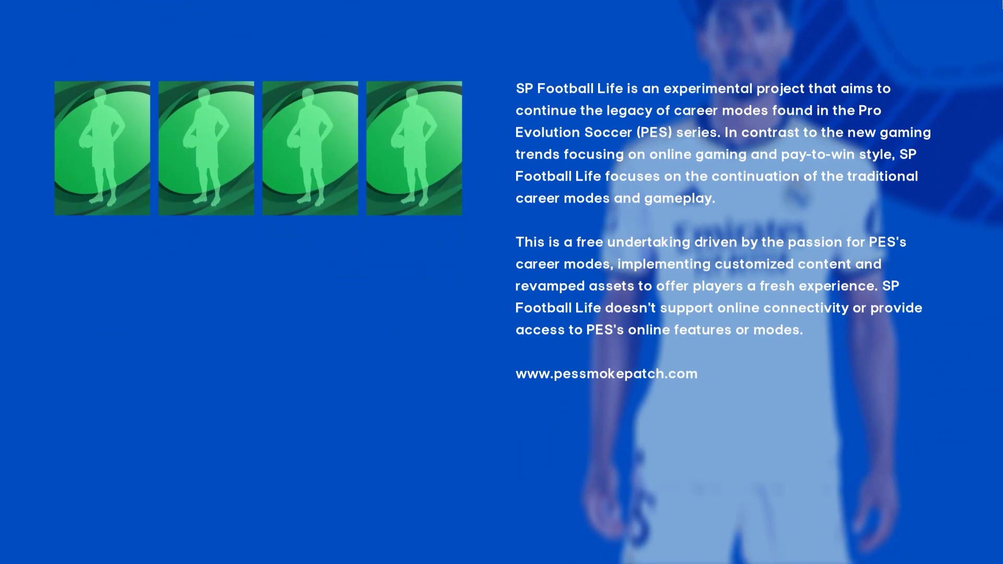
key("Up")
key("Down")
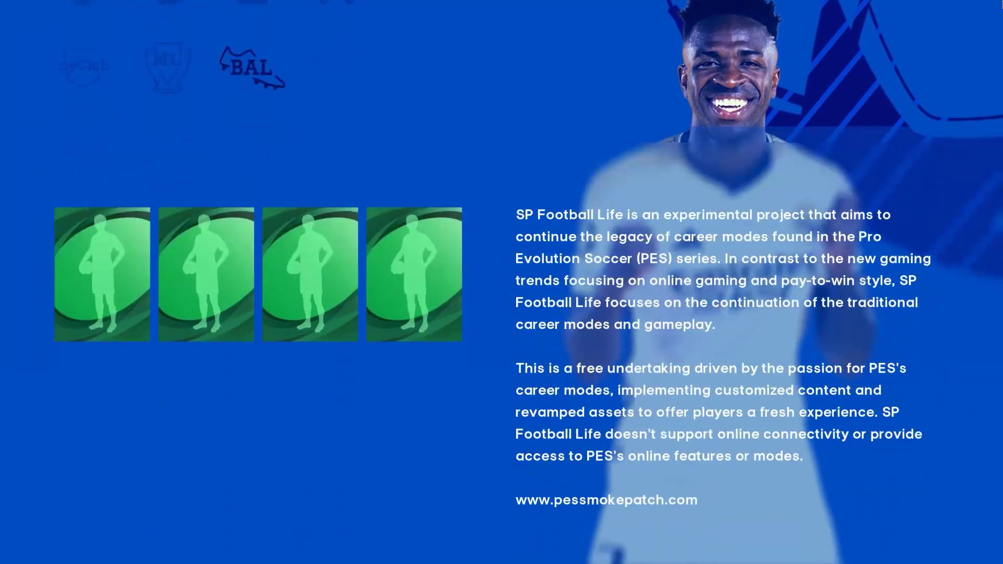
key("Up")
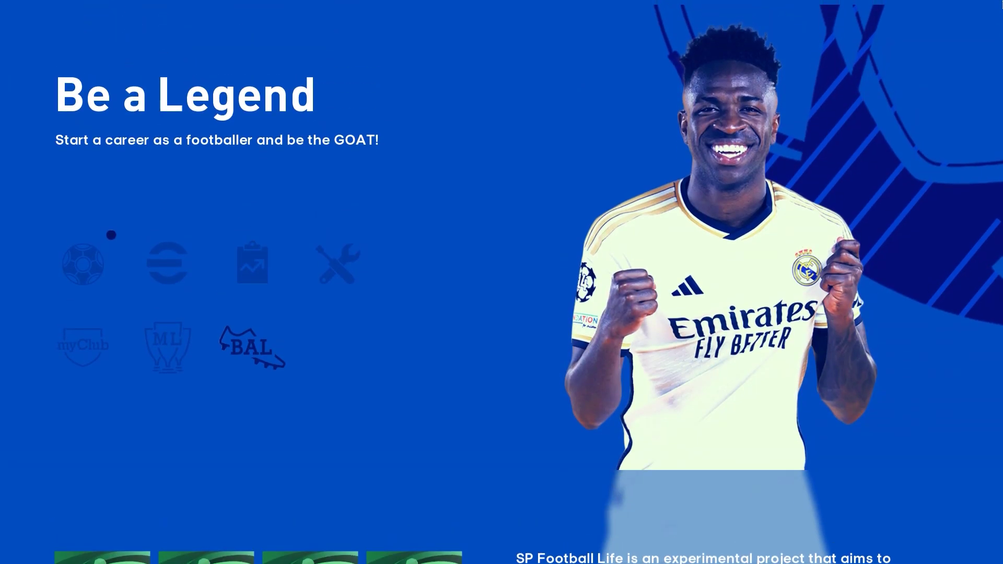
key("Left")
key("Down")
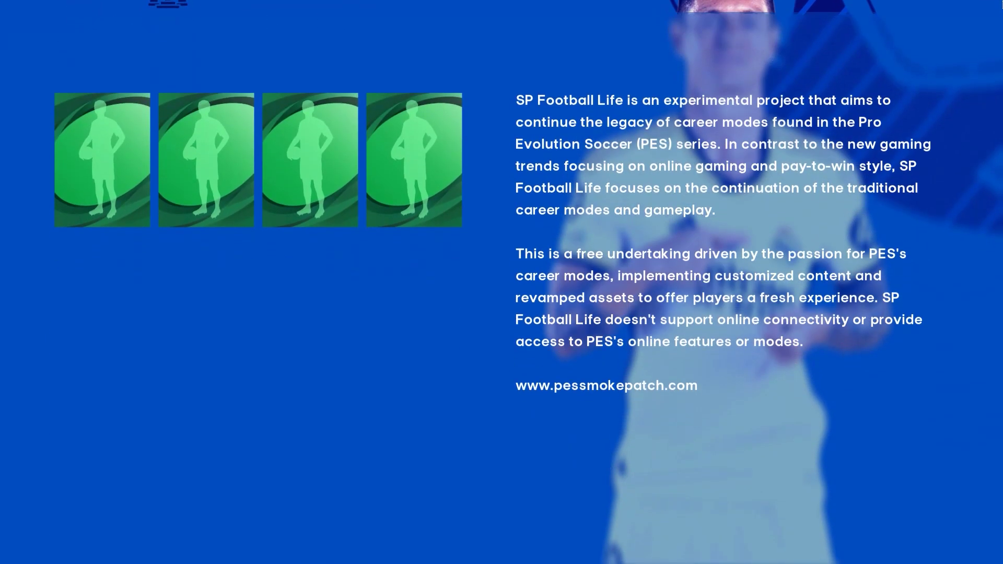
Start a match from the main menu and confirm User 1's controller on the Home side
key("Up")
key("Up")
key("Left")
key("Return")
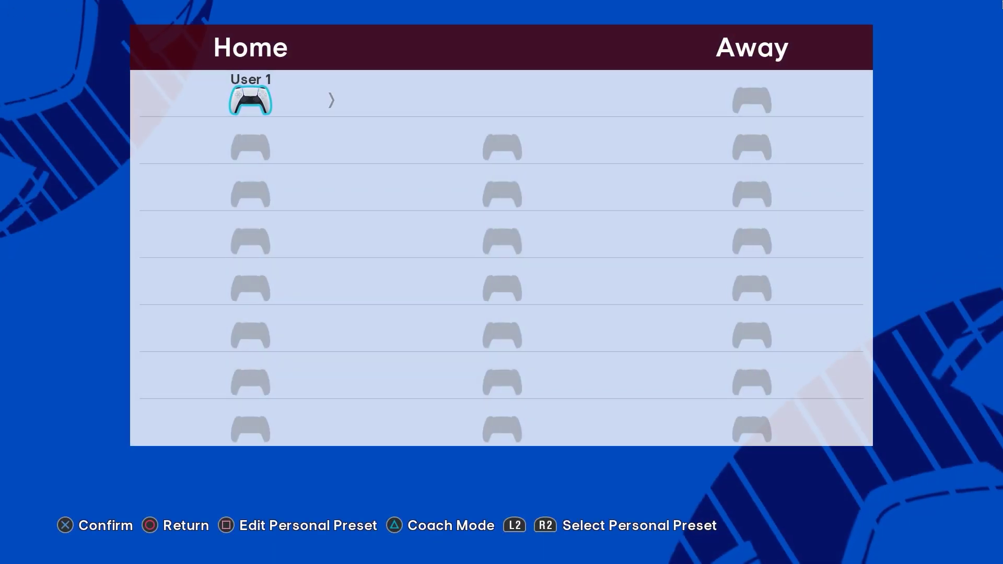
key("Return")
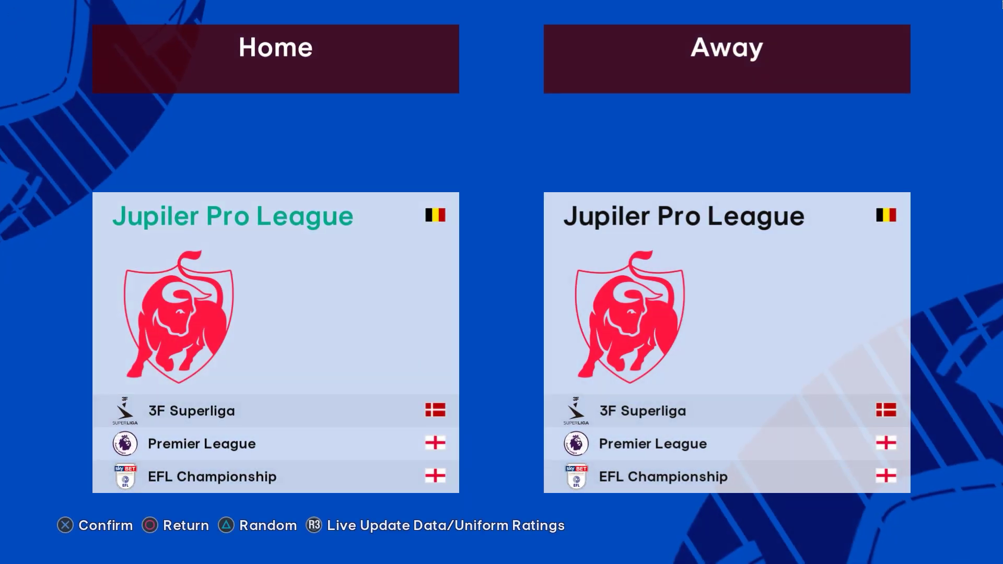
Choose LaLiga as the home team's league
key("Down")
key("Down")
key("Down")
key("Down")
key("Down")
key("Down")
key("Down")
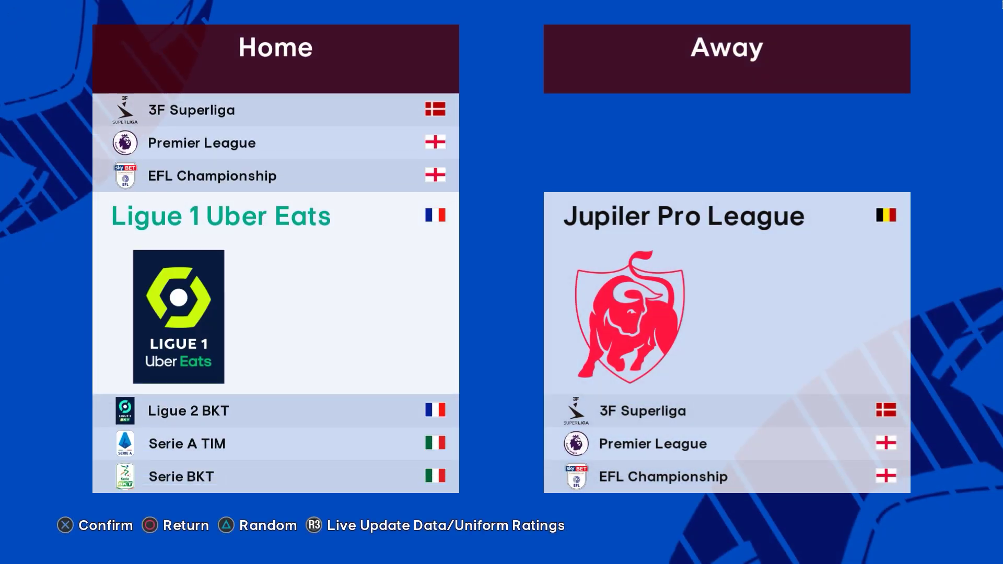
key("Down")
key("Down")
key("Down")
key("Down")
key("Down")
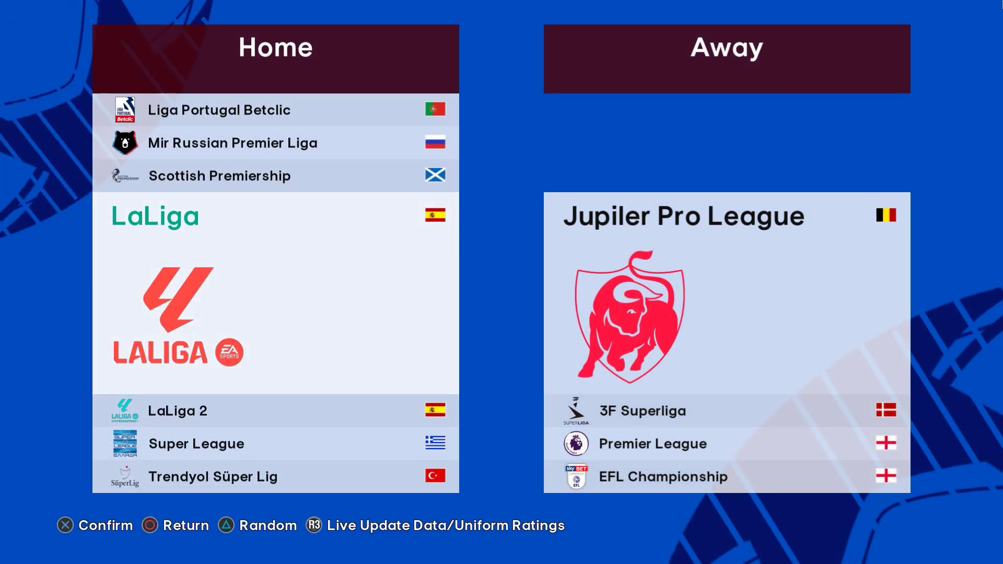
key("Return")
Select Real Madrid CF as the home team
key("Down")
key("Down")
key("Down")
key("Down")
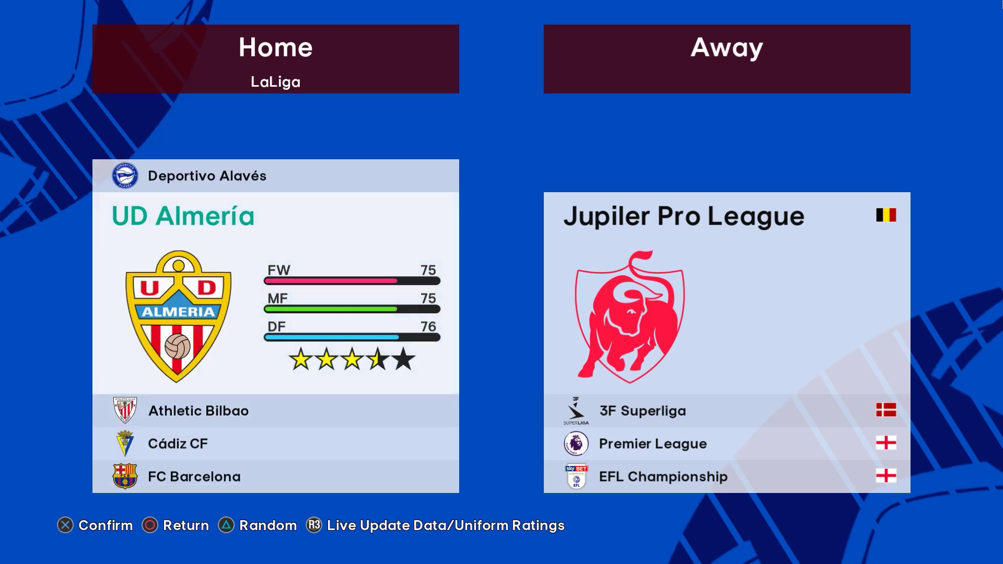
key("Down")
key("Down")
key("Down")
key("Down")
key("Down")
key("Down")
key("Down")
key("Down")
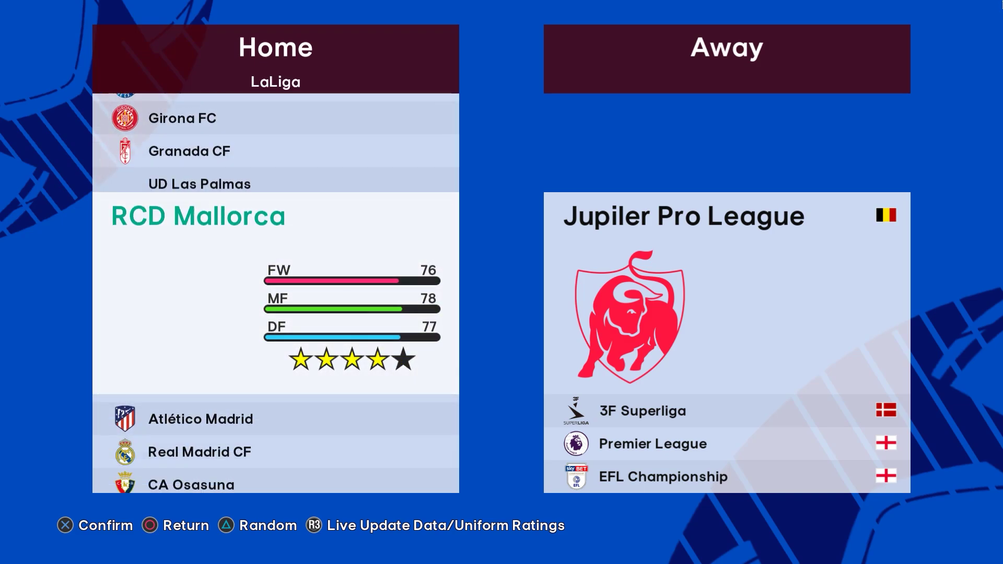
key("Return")
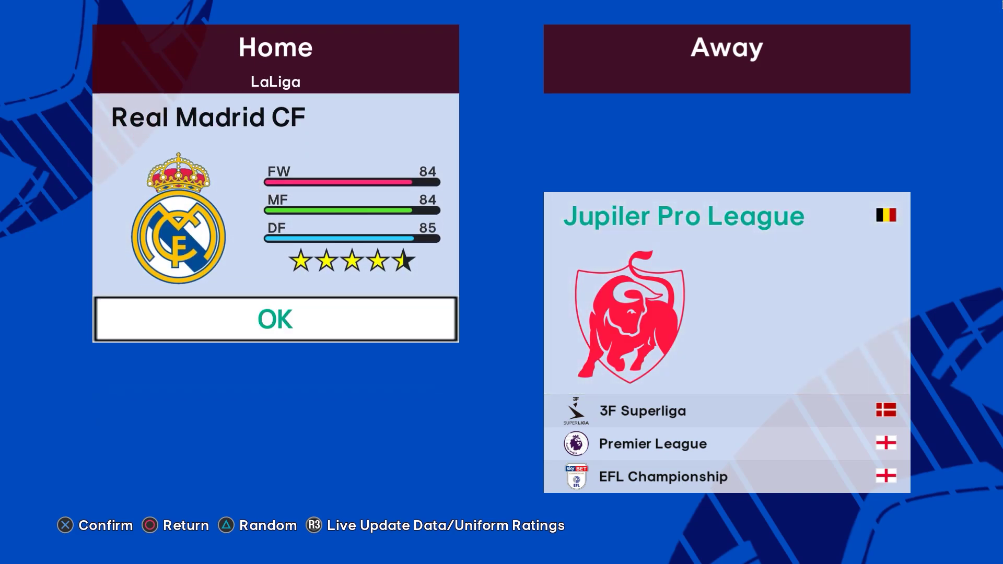
Choose Bundesliga as the away team's league
key("Down")
key("Down")
key("Down")
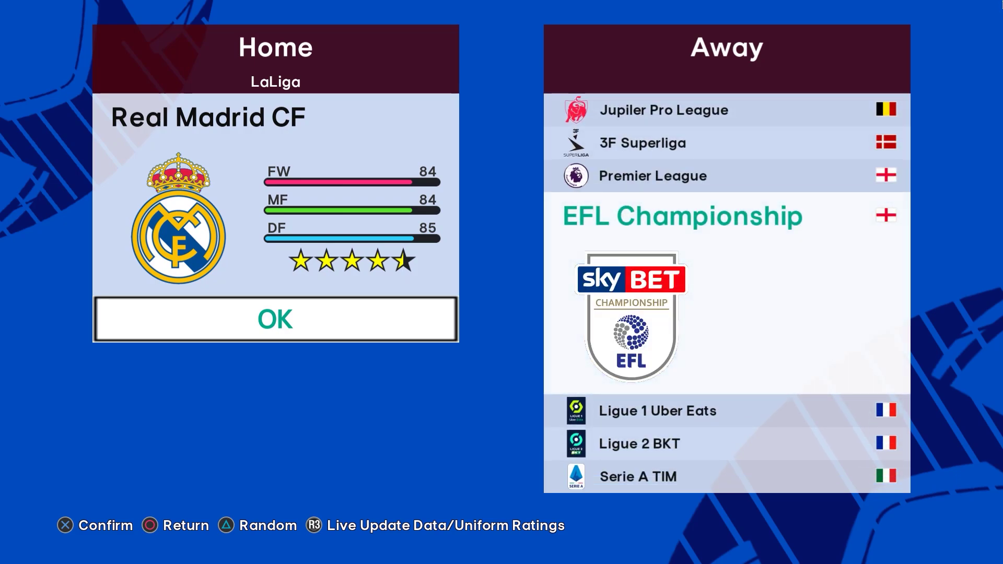
key("Down")
key("Down")
key("Down")
key("Down")
key("Down")
key("Down")
key("Down")
key("Down")
key("Down")
key("Down")
key("Down")
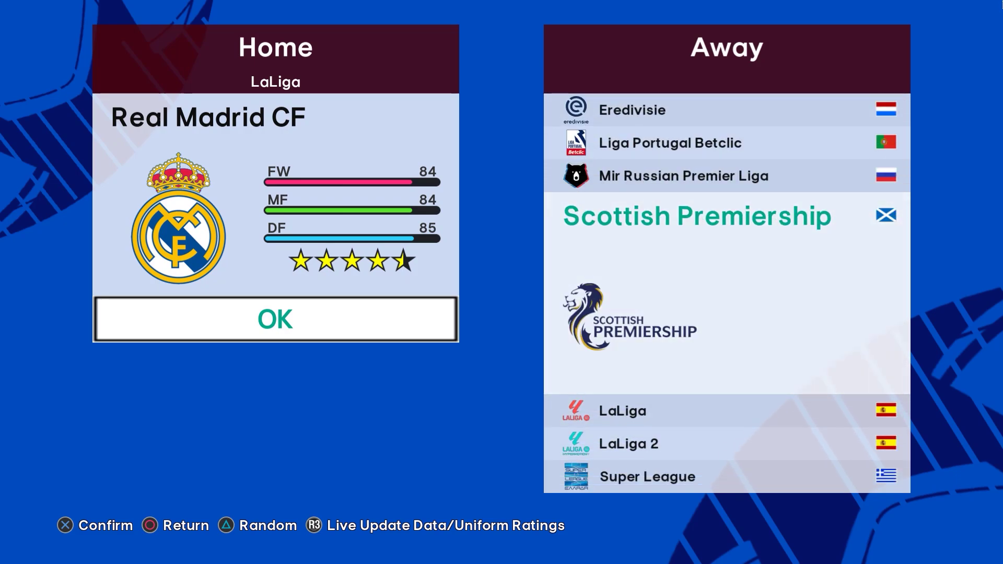
key("Down")
key("Down")
key("Return")
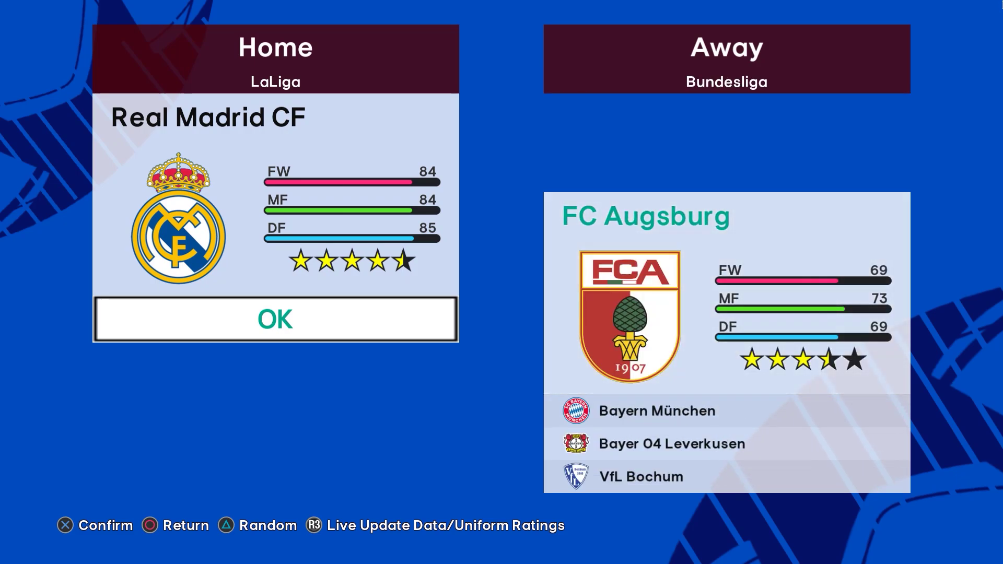
Select Borussia Dortmund as the away team and proceed to the match menu
key("Down")
key("Down")
key("Down")
key("Down")
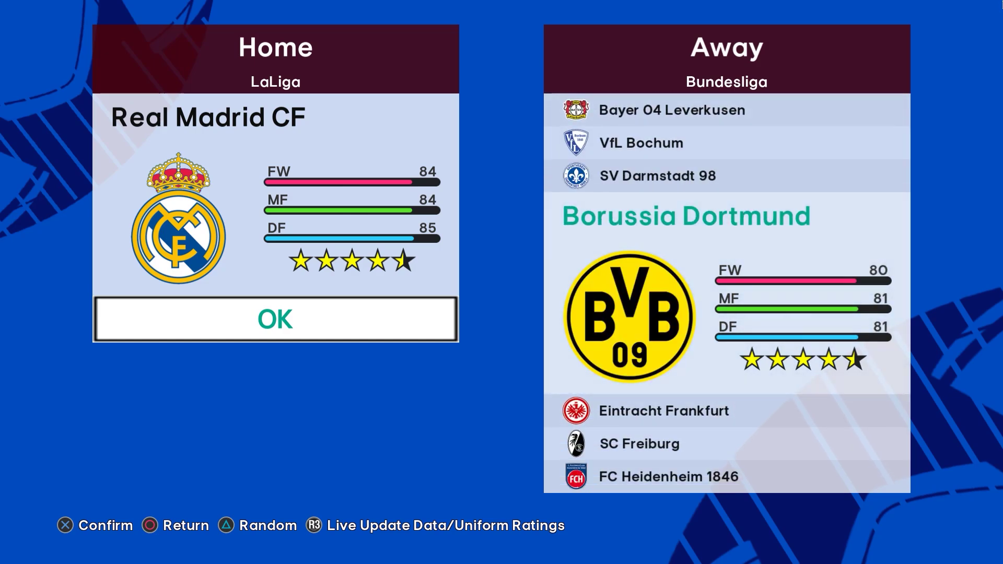
key("Return")
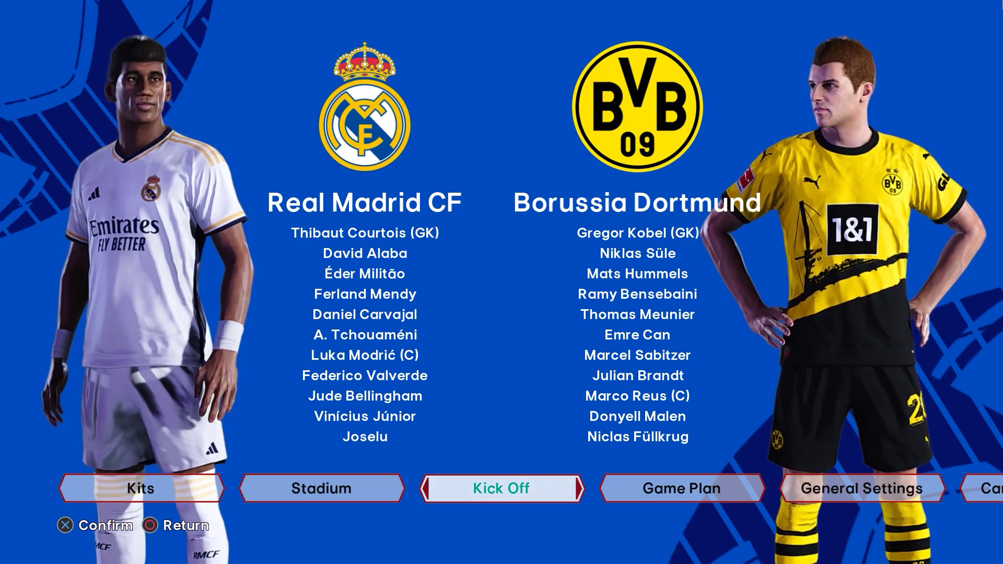
Leave the match menu, discarding the Game Plan and Kit settings, and cancel both team choices back to league selection
key("Escape")
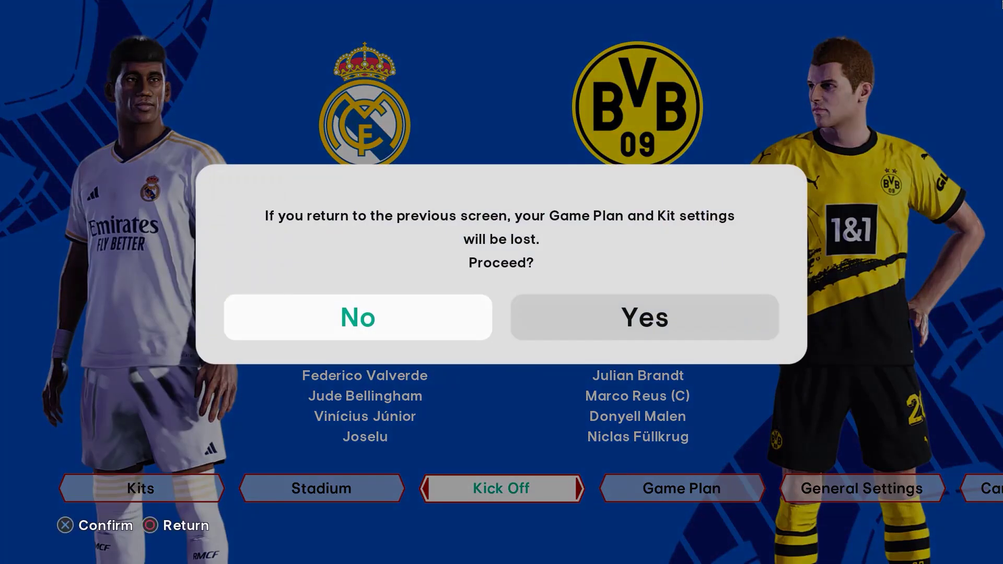
key("Return")
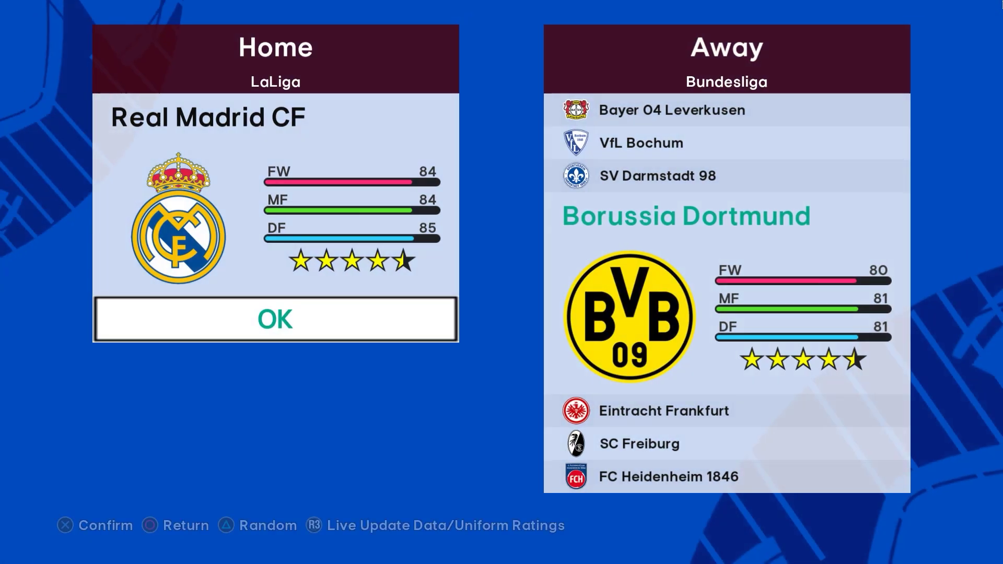
key("Escape")
key("Escape")
key("Escape")
key("Escape")
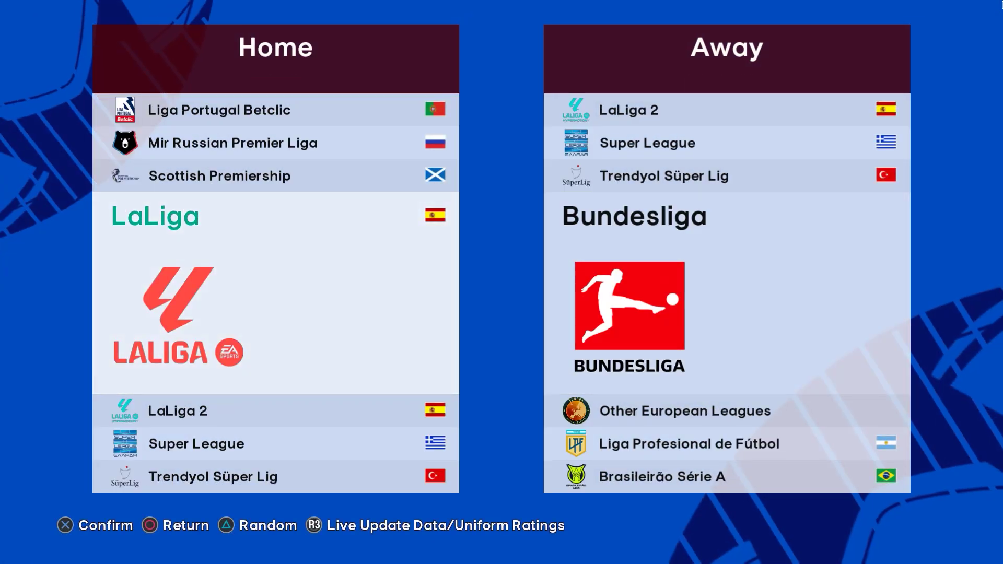